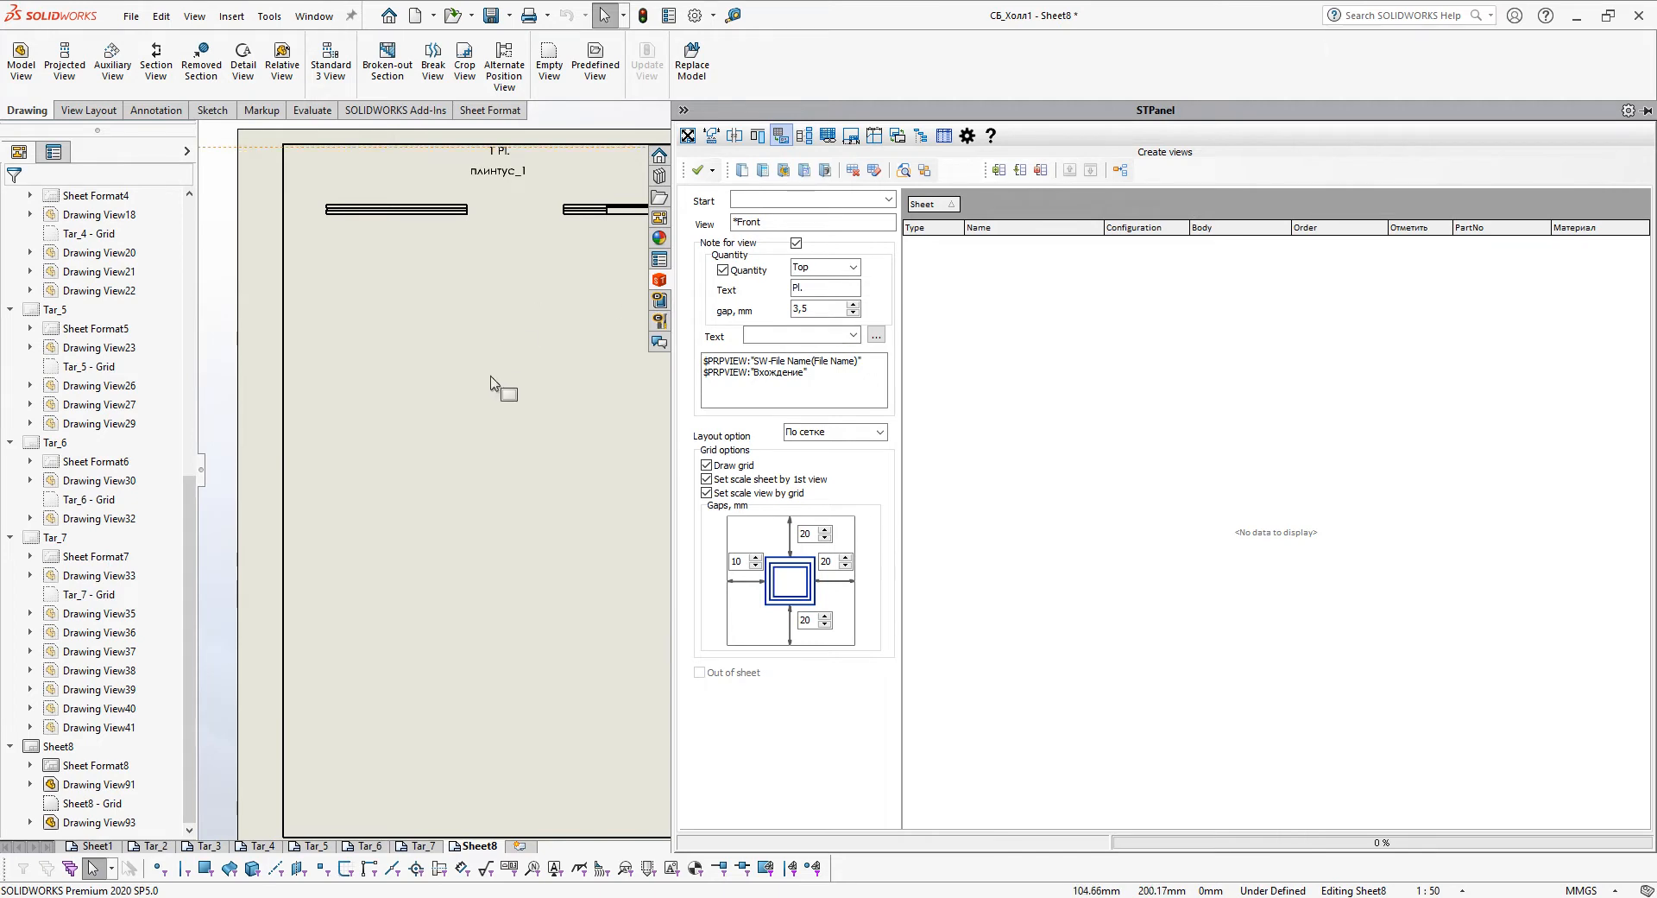
scroll(437, 397, up, 3)
scroll(425, 440, down, 4)
scroll(488, 451, up, 3)
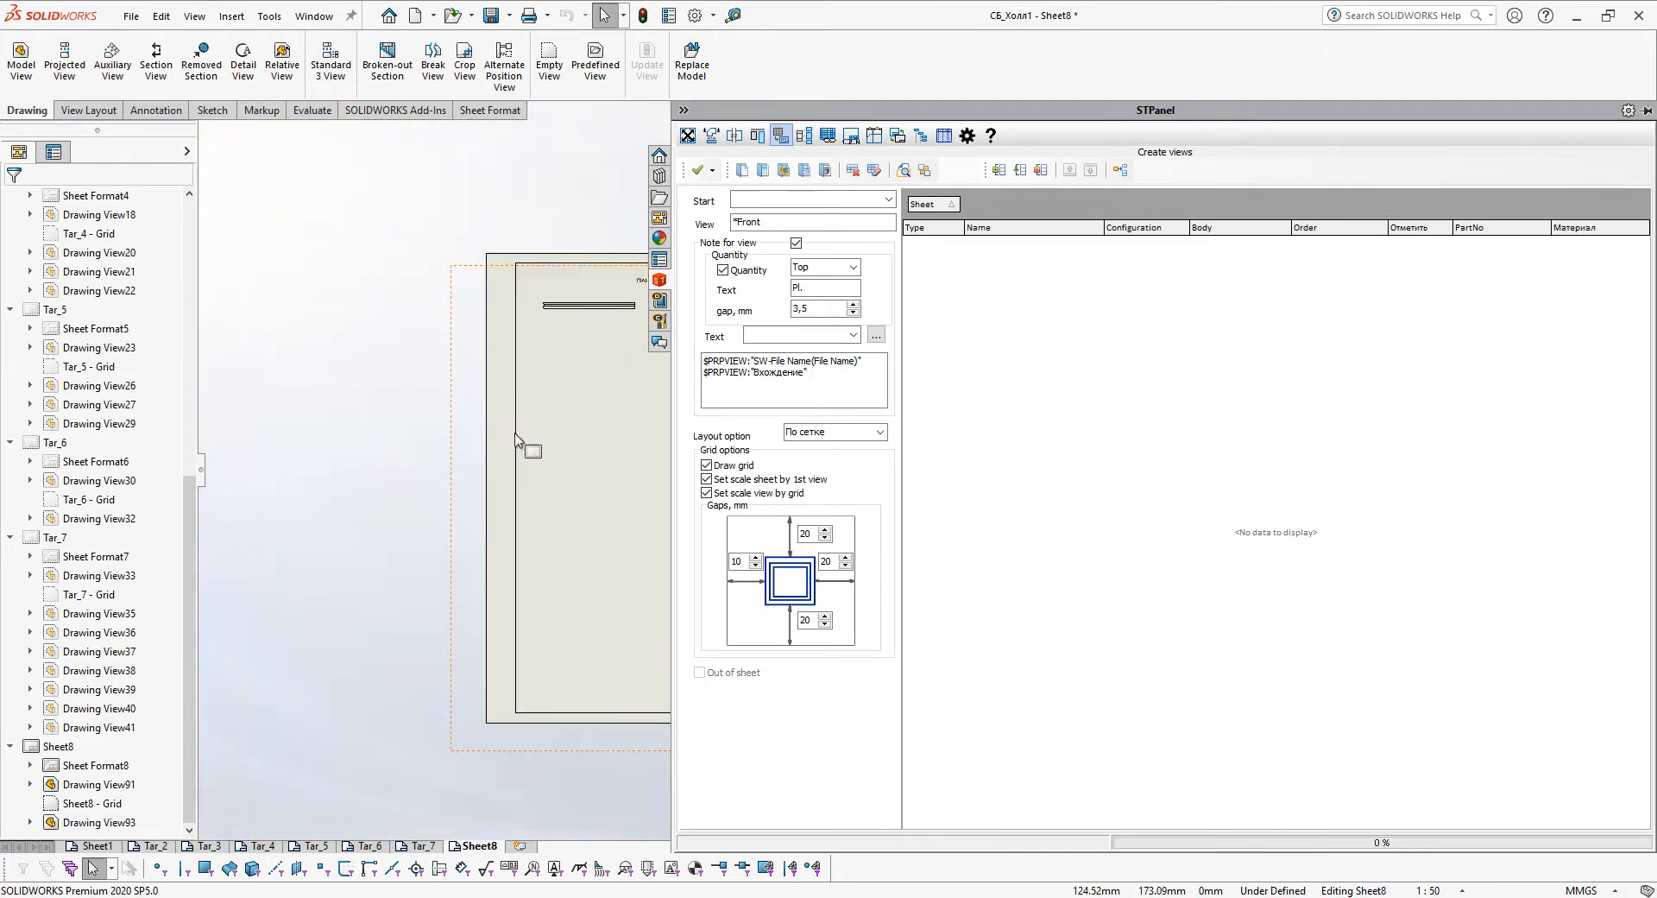
scroll(466, 432, down, 2)
scroll(436, 481, down, 2)
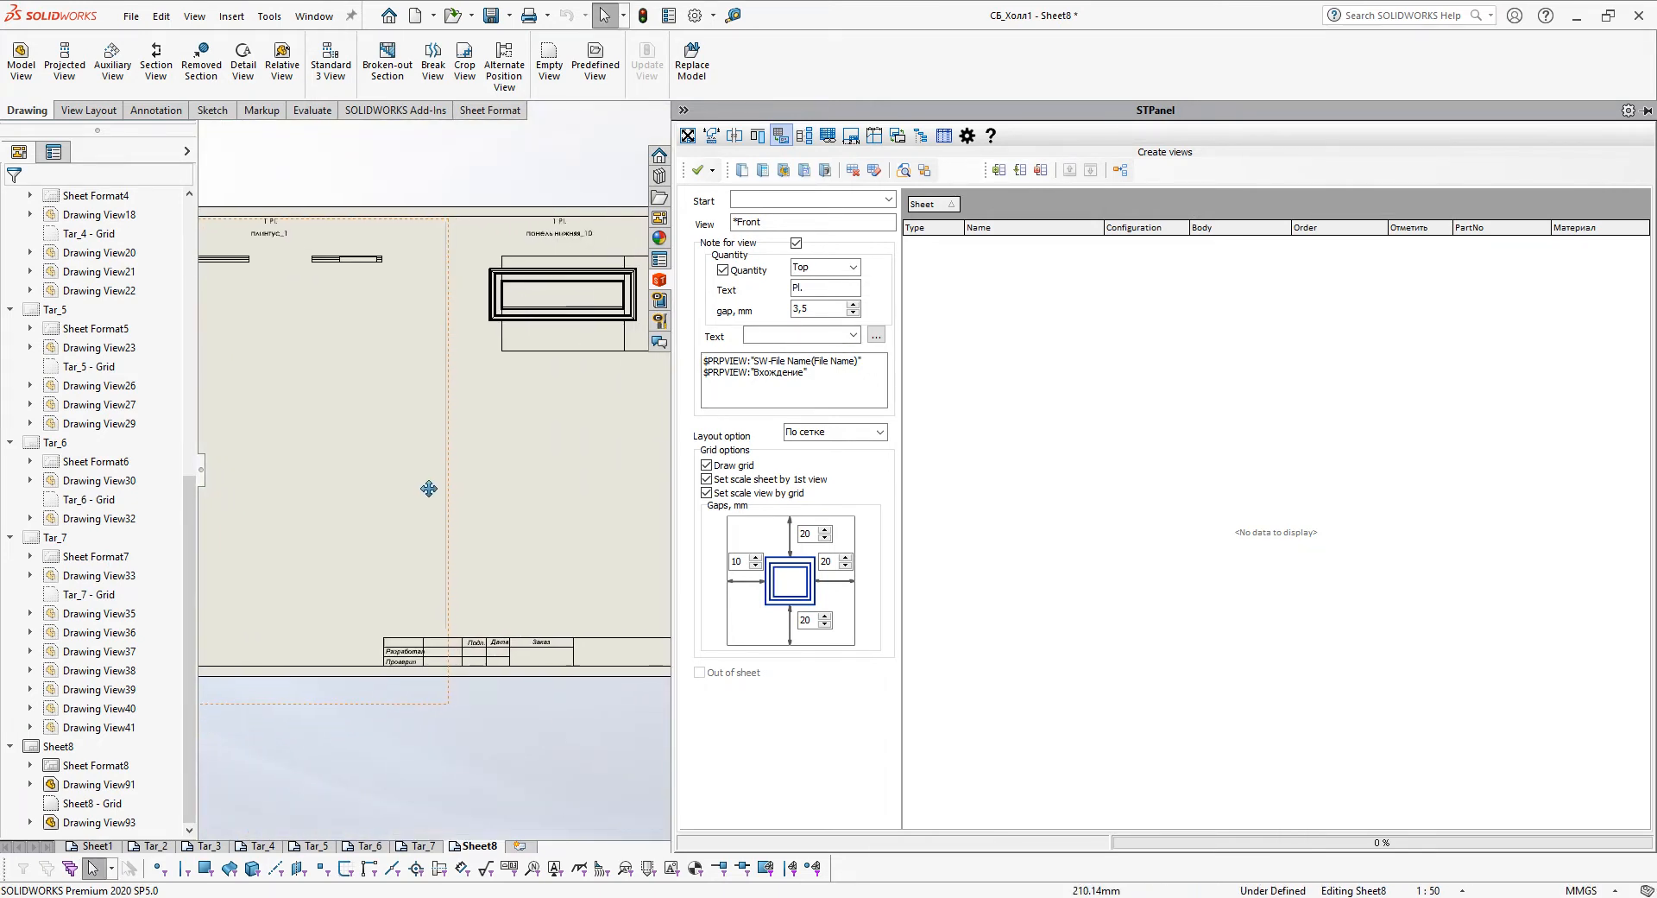
scroll(552, 520, up, 3)
middle_drag(581, 521, 455, 502)
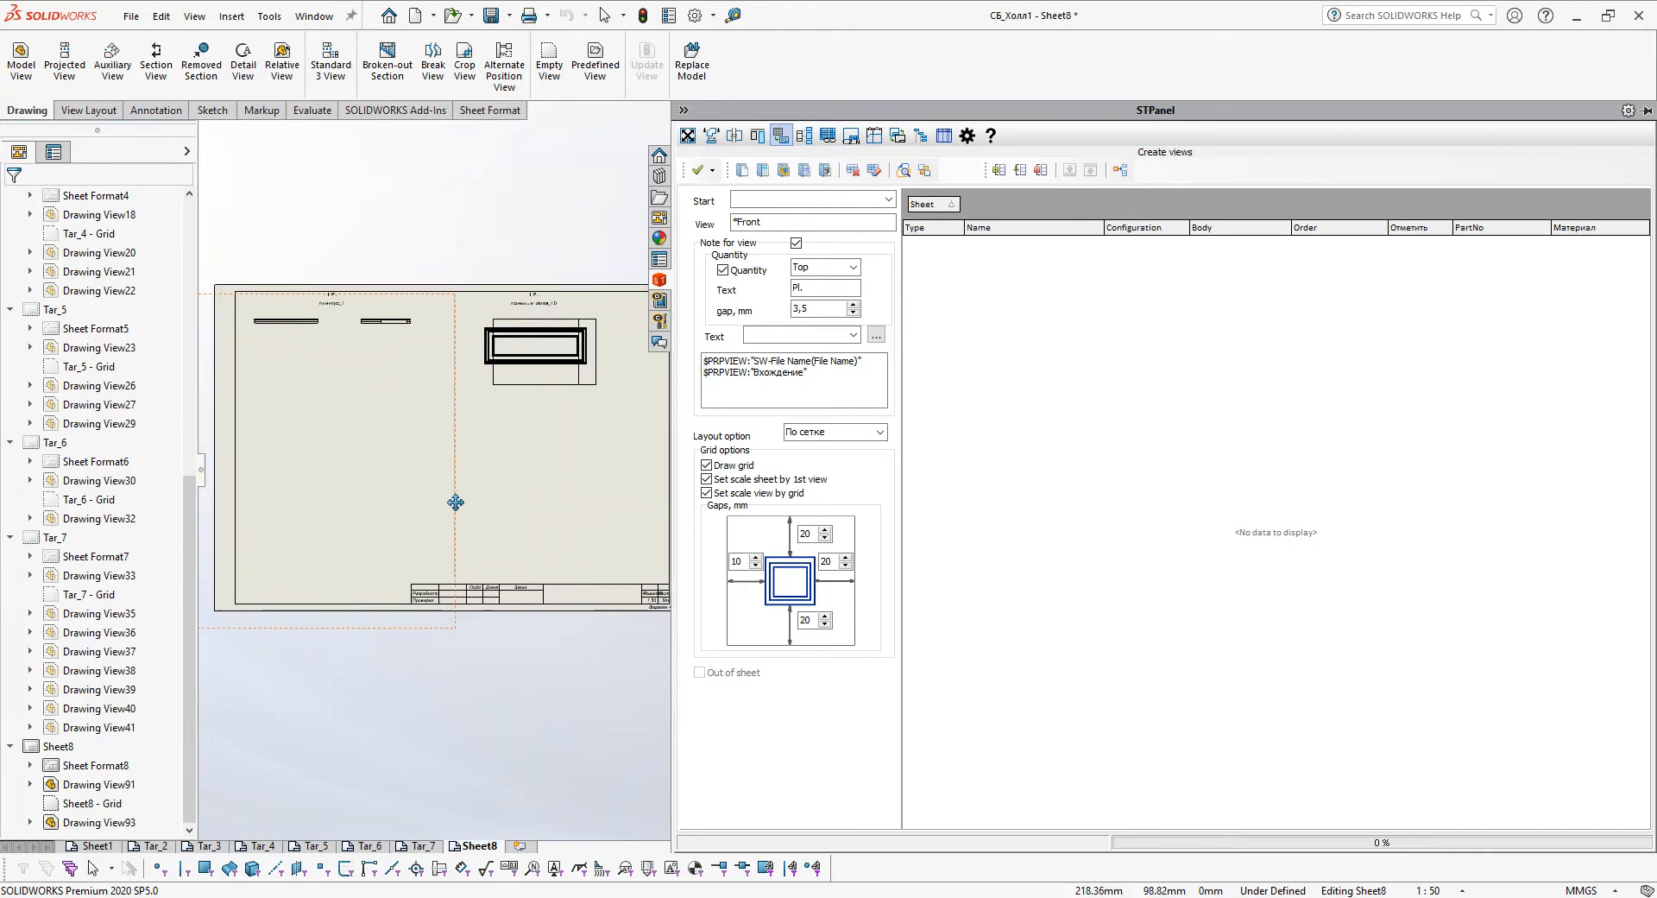
Import the bill of materials from Sheet1 into the STPanel Create views table and dismiss the import log
click(102, 846)
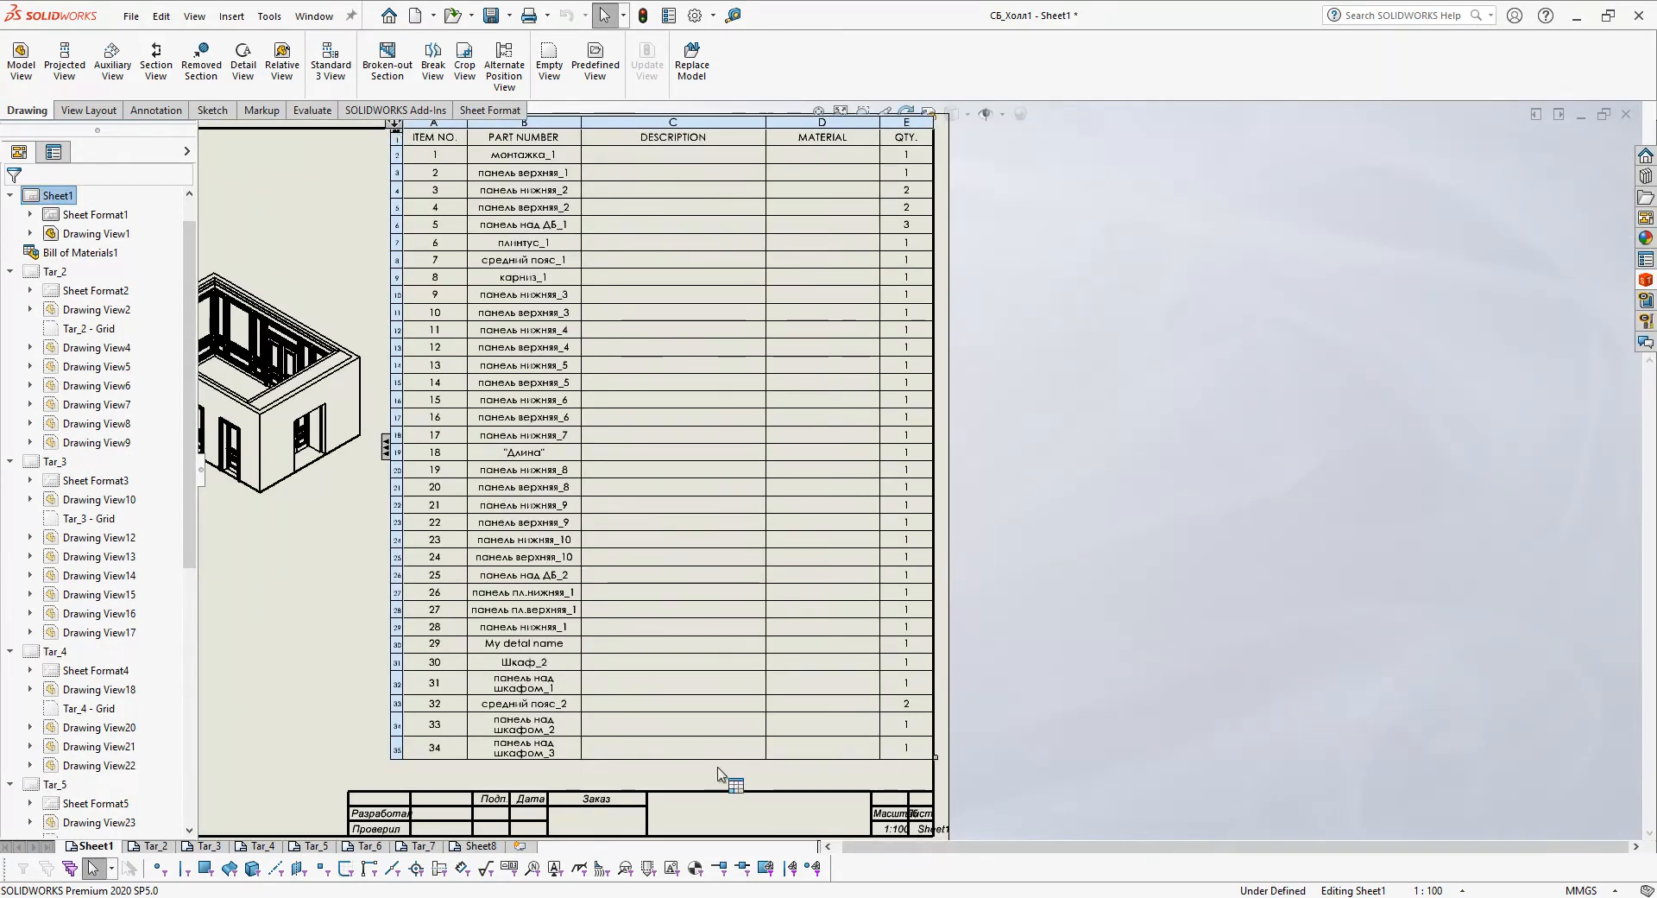
click(1650, 284)
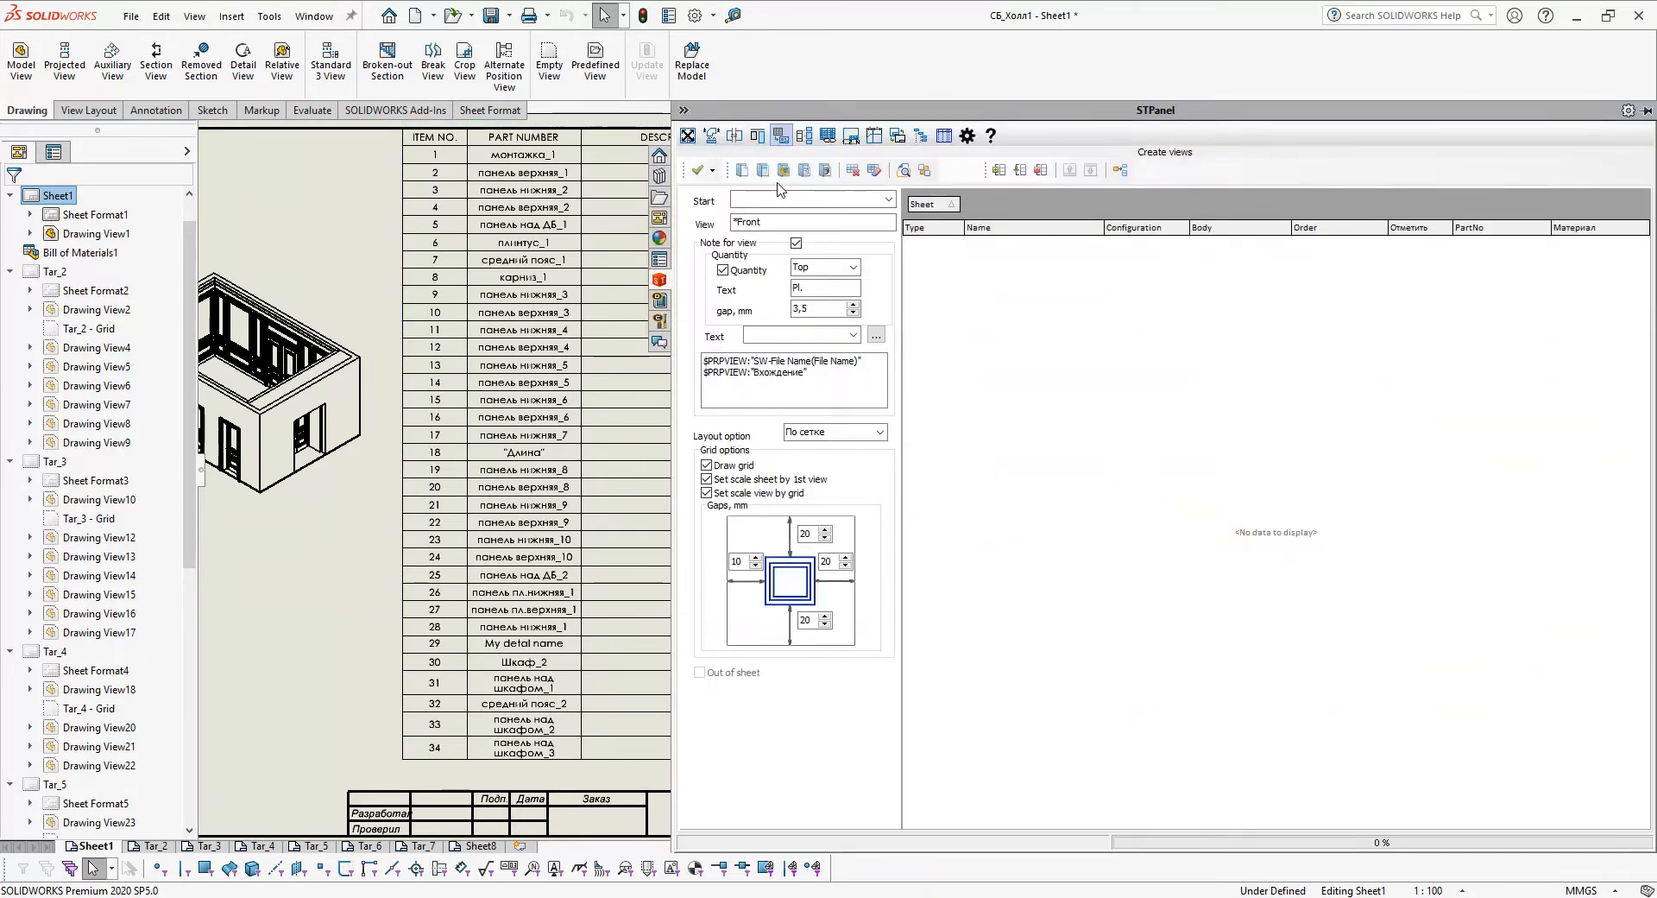
middle_drag(449, 160, 448, 211)
click(392, 169)
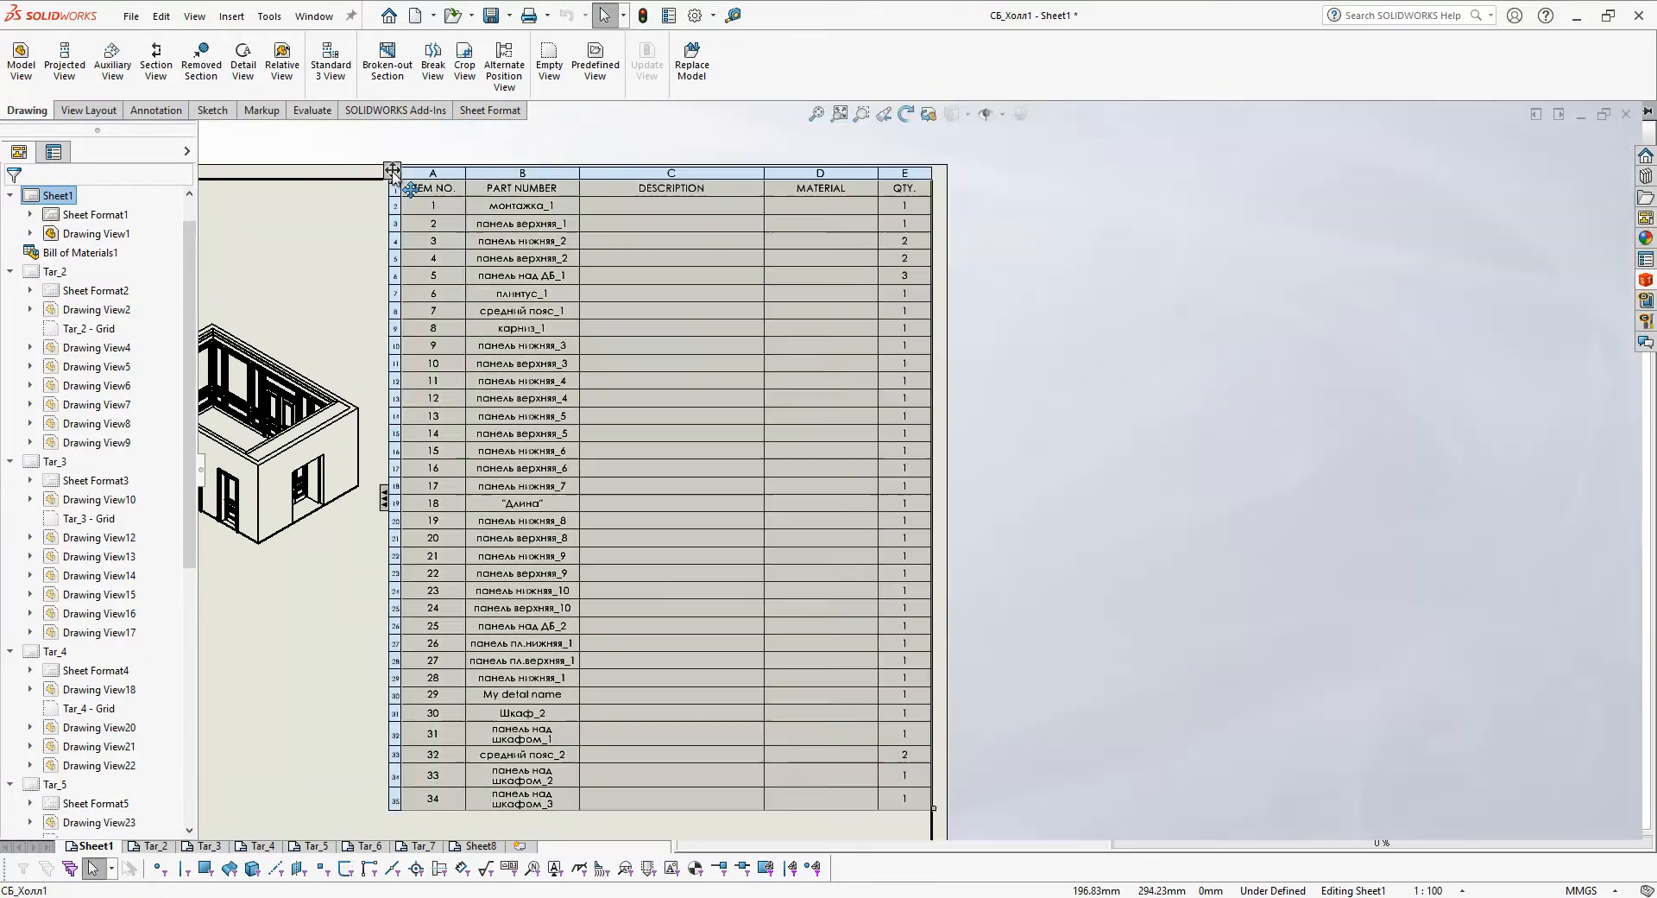
click(1644, 282)
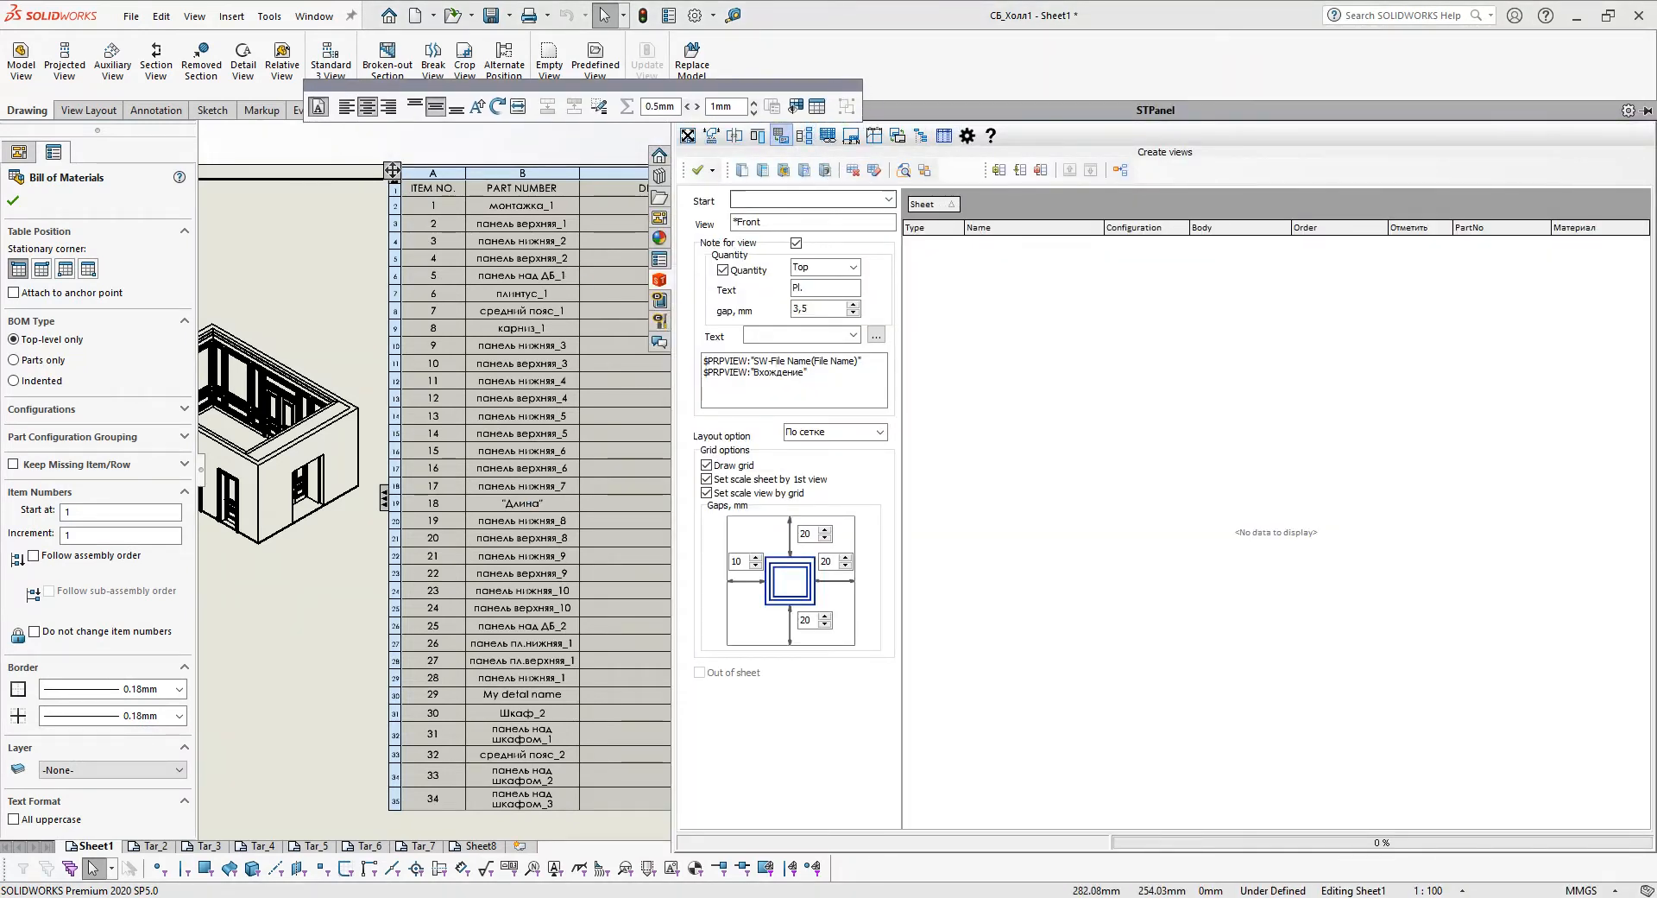
click(763, 171)
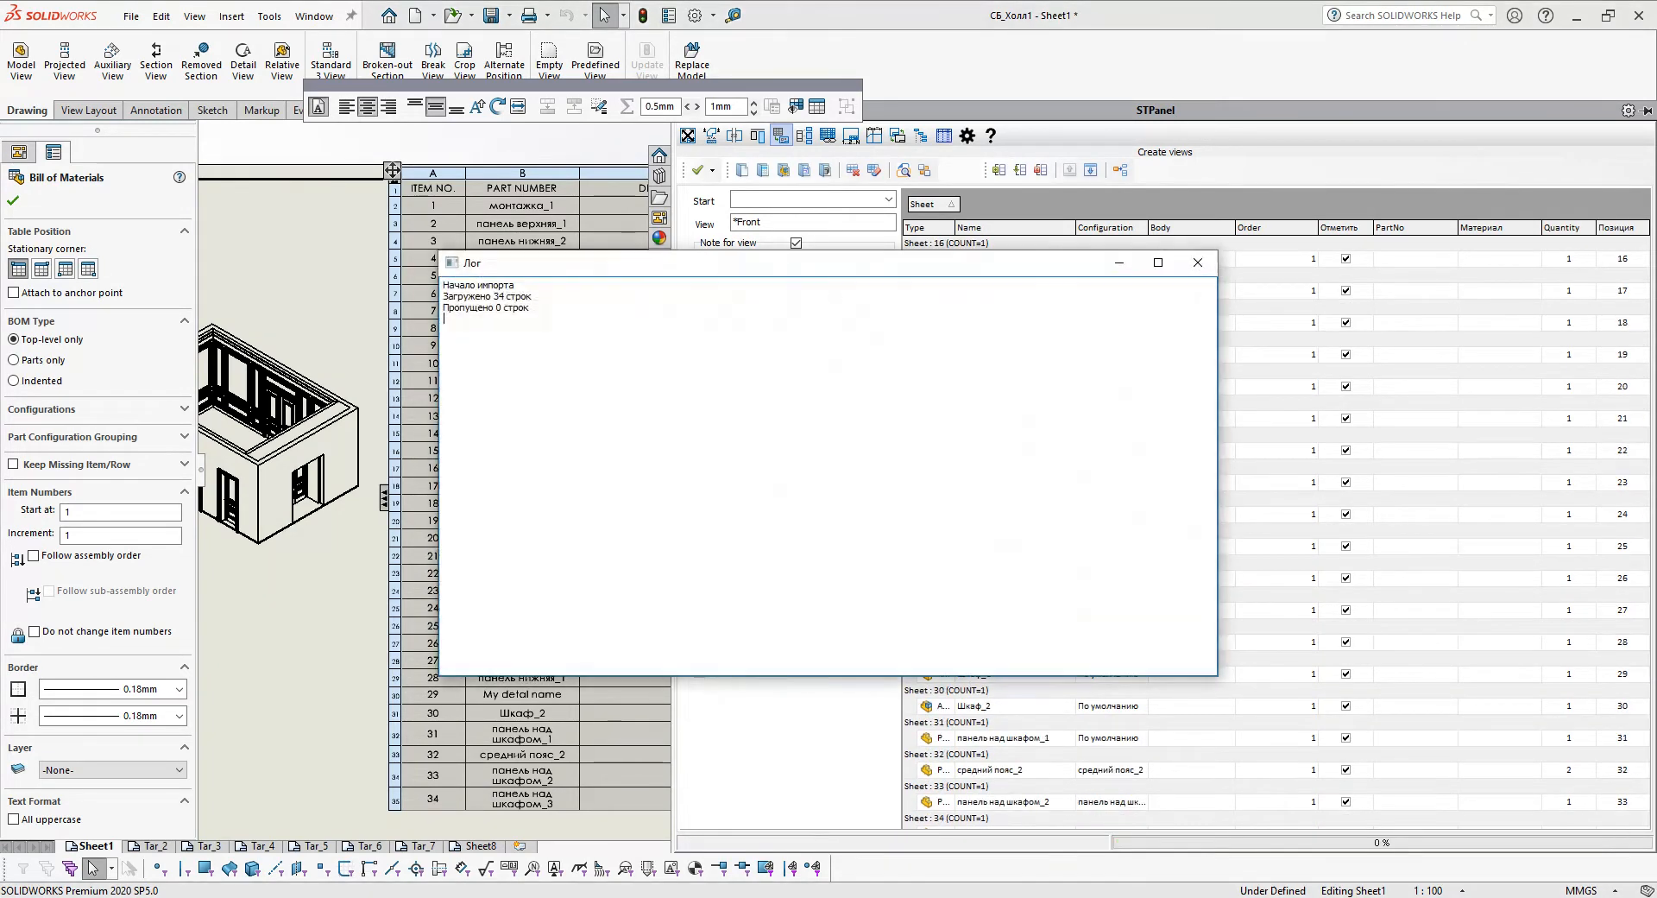
click(1208, 264)
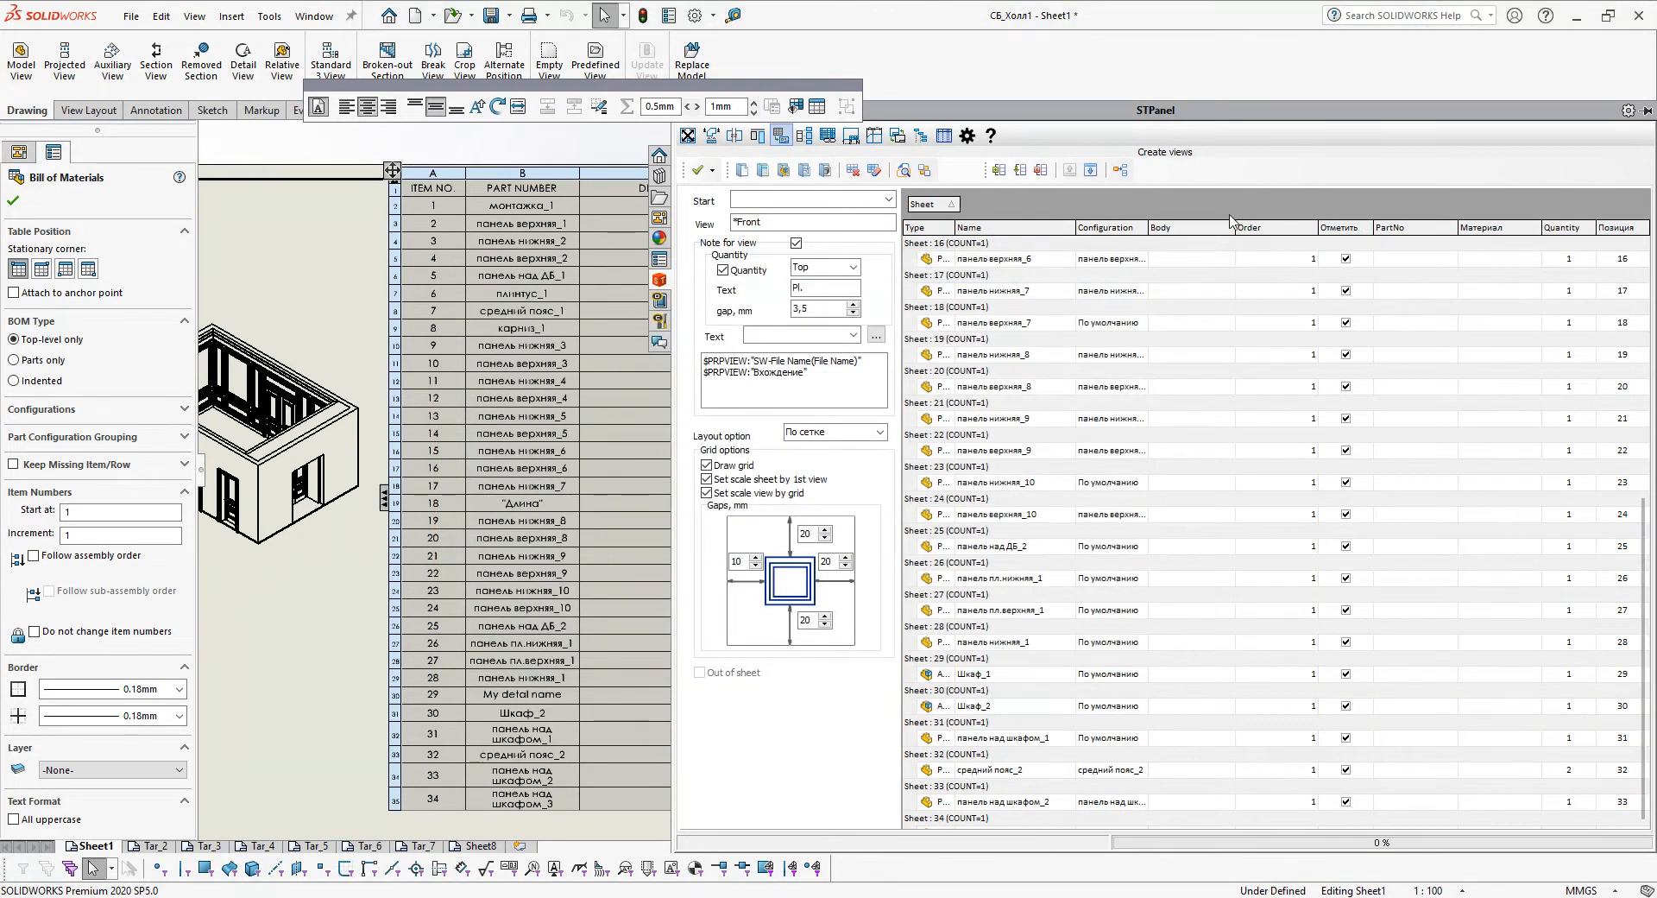
Review the imported rows of the Create views table against the bill of materials on Sheet1
scroll(1127, 567, up, 1)
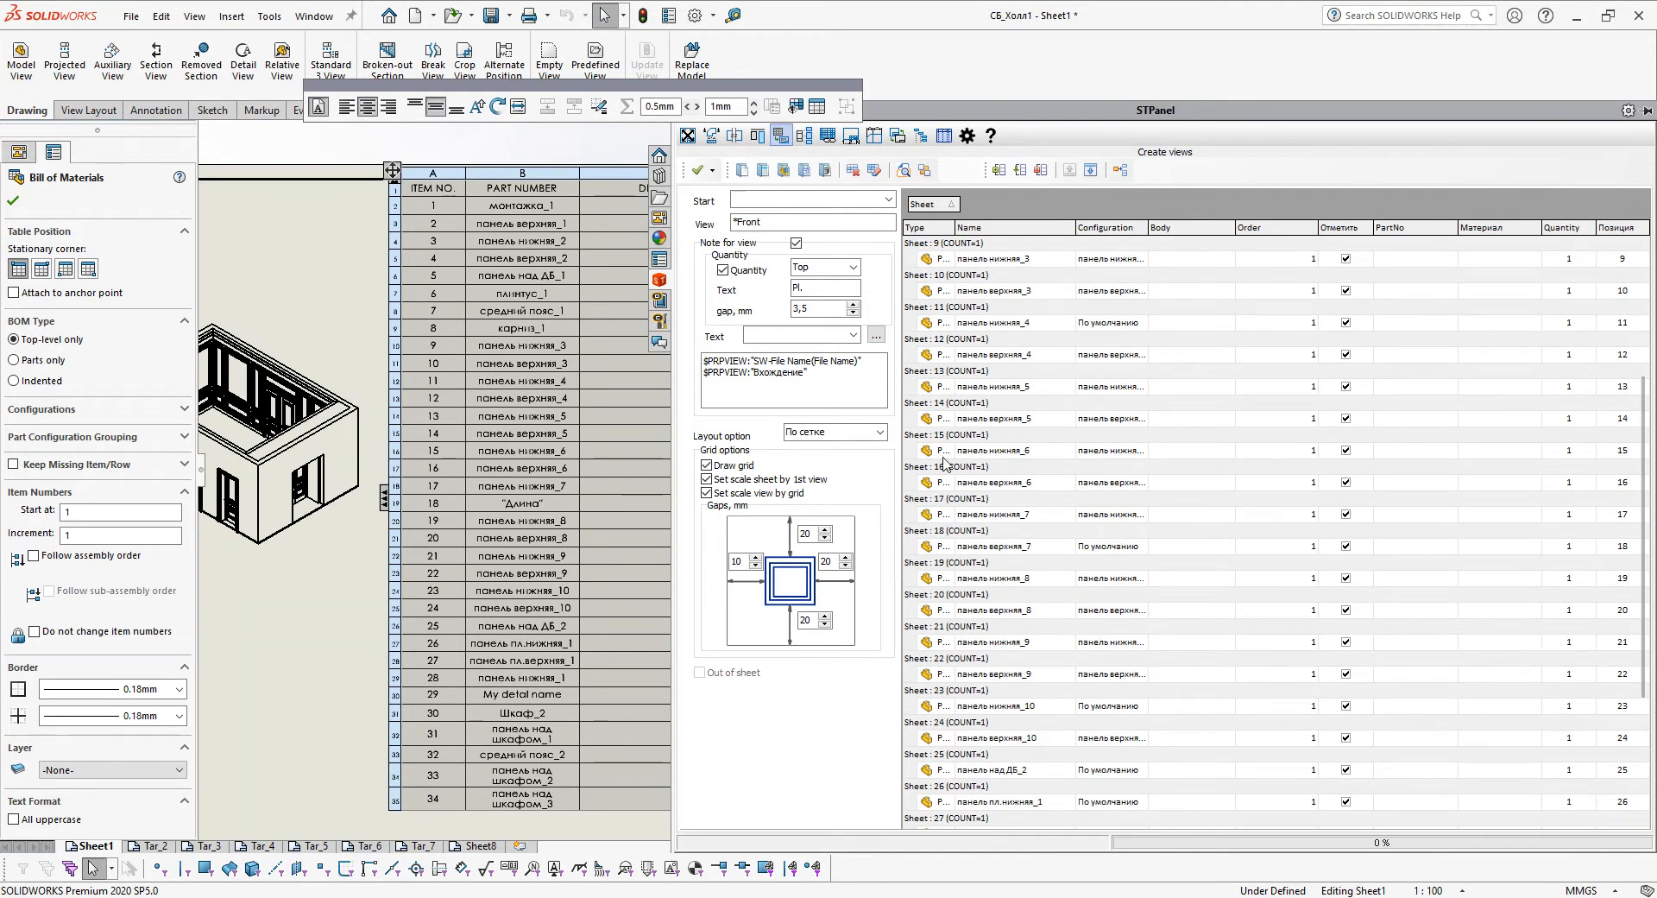
middle_drag(545, 490, 462, 416)
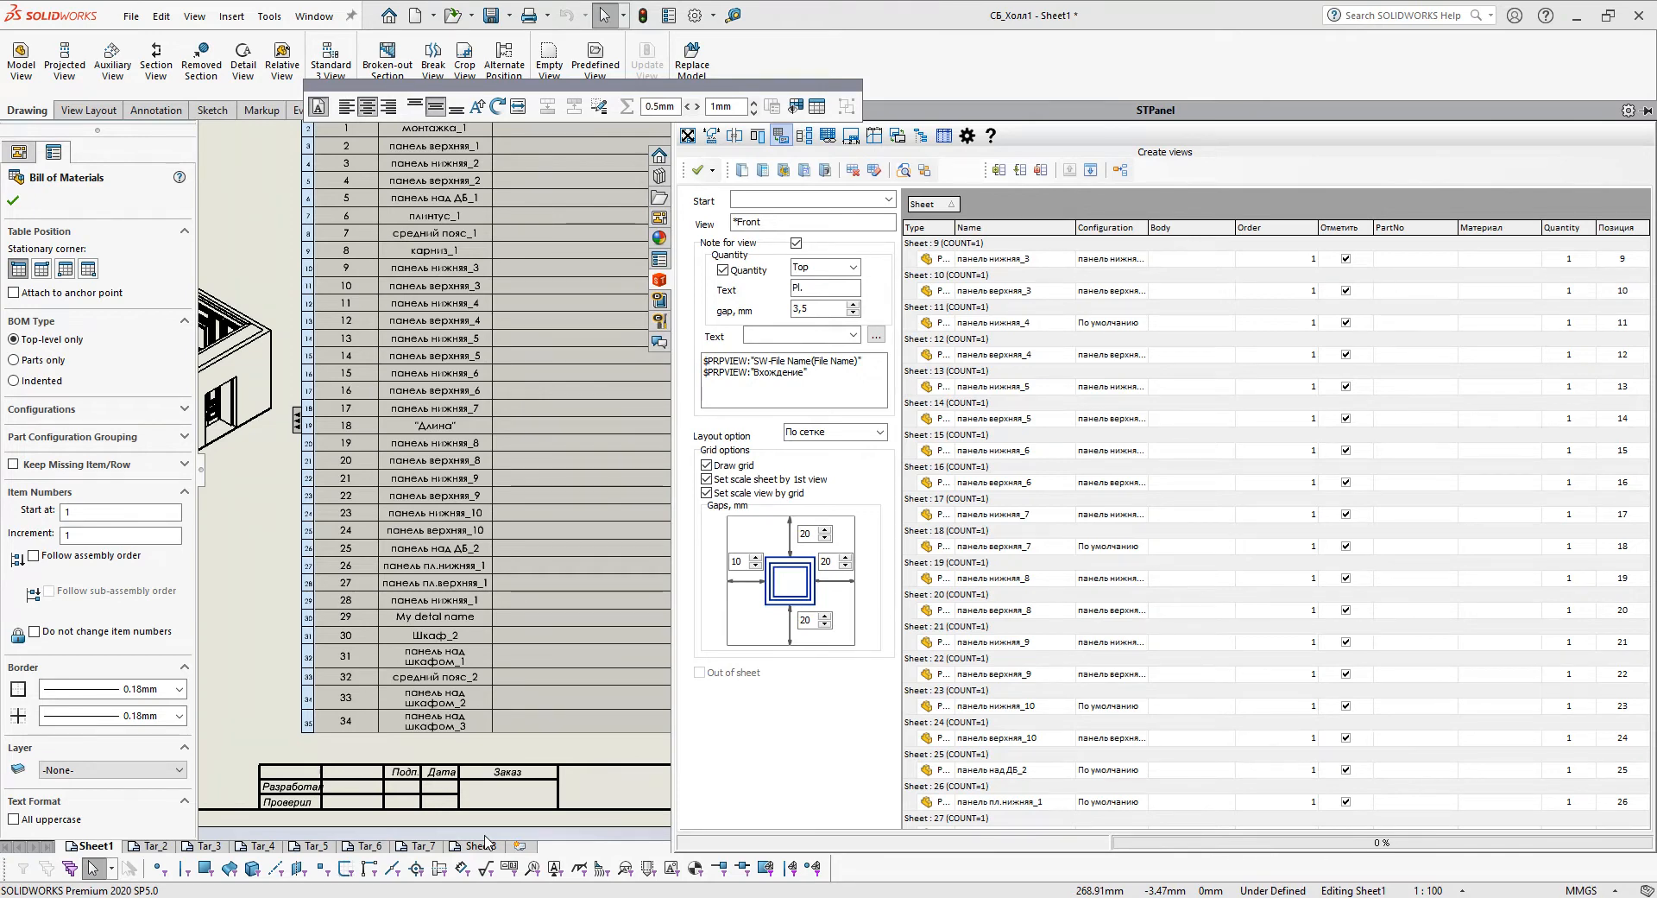
scroll(1157, 591, up, 5)
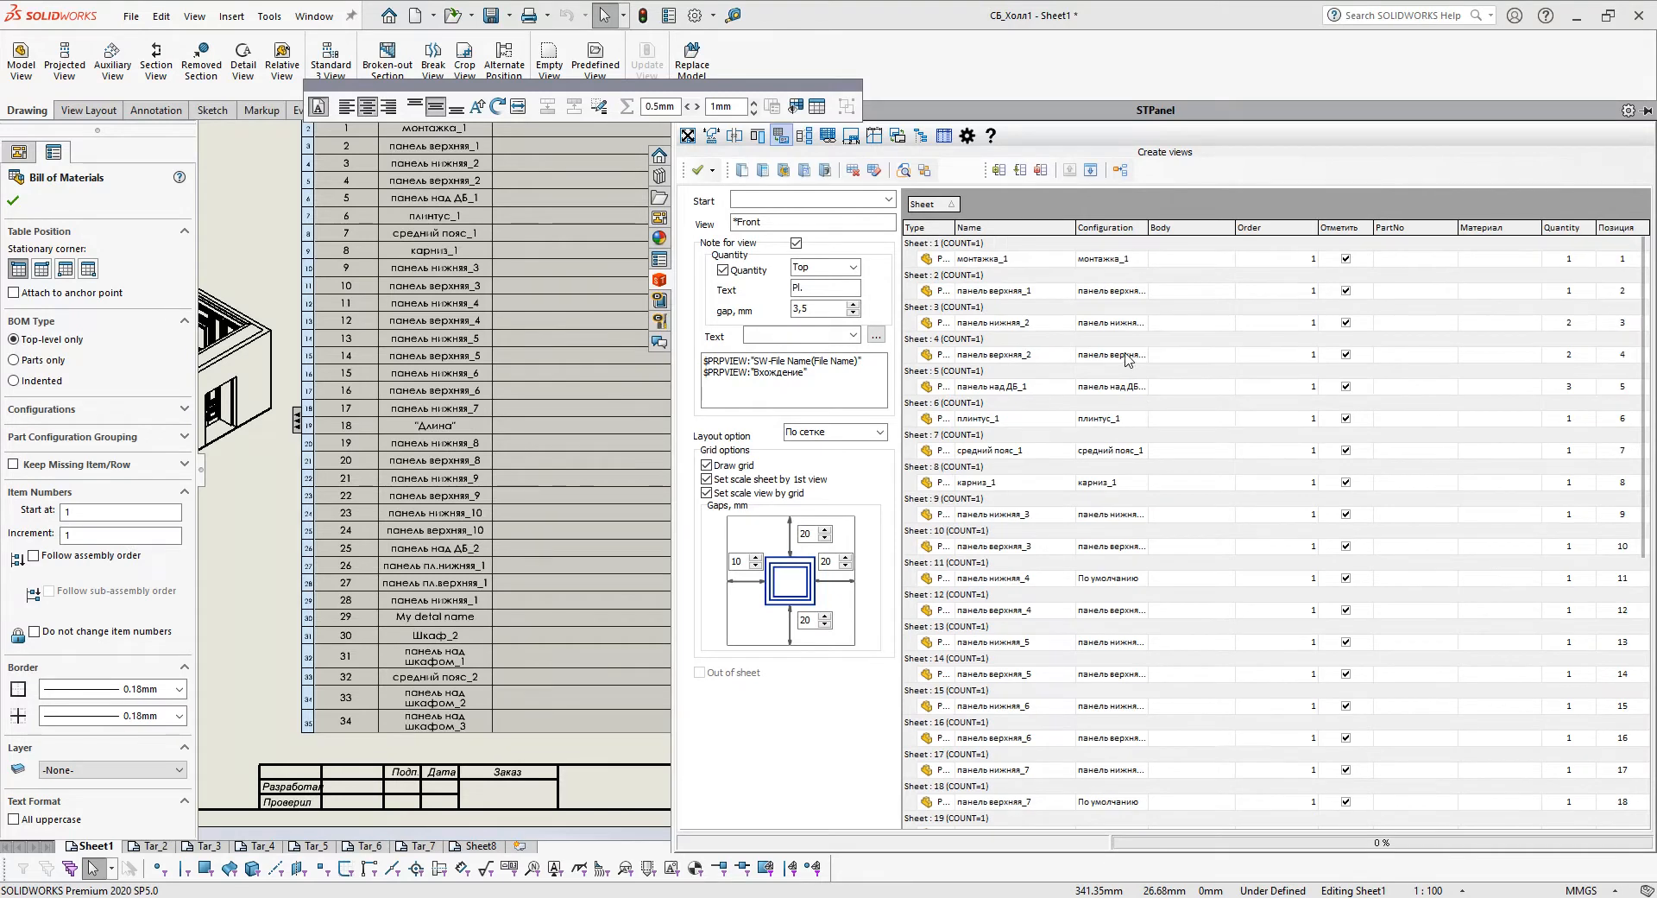
scroll(1122, 388, down, 5)
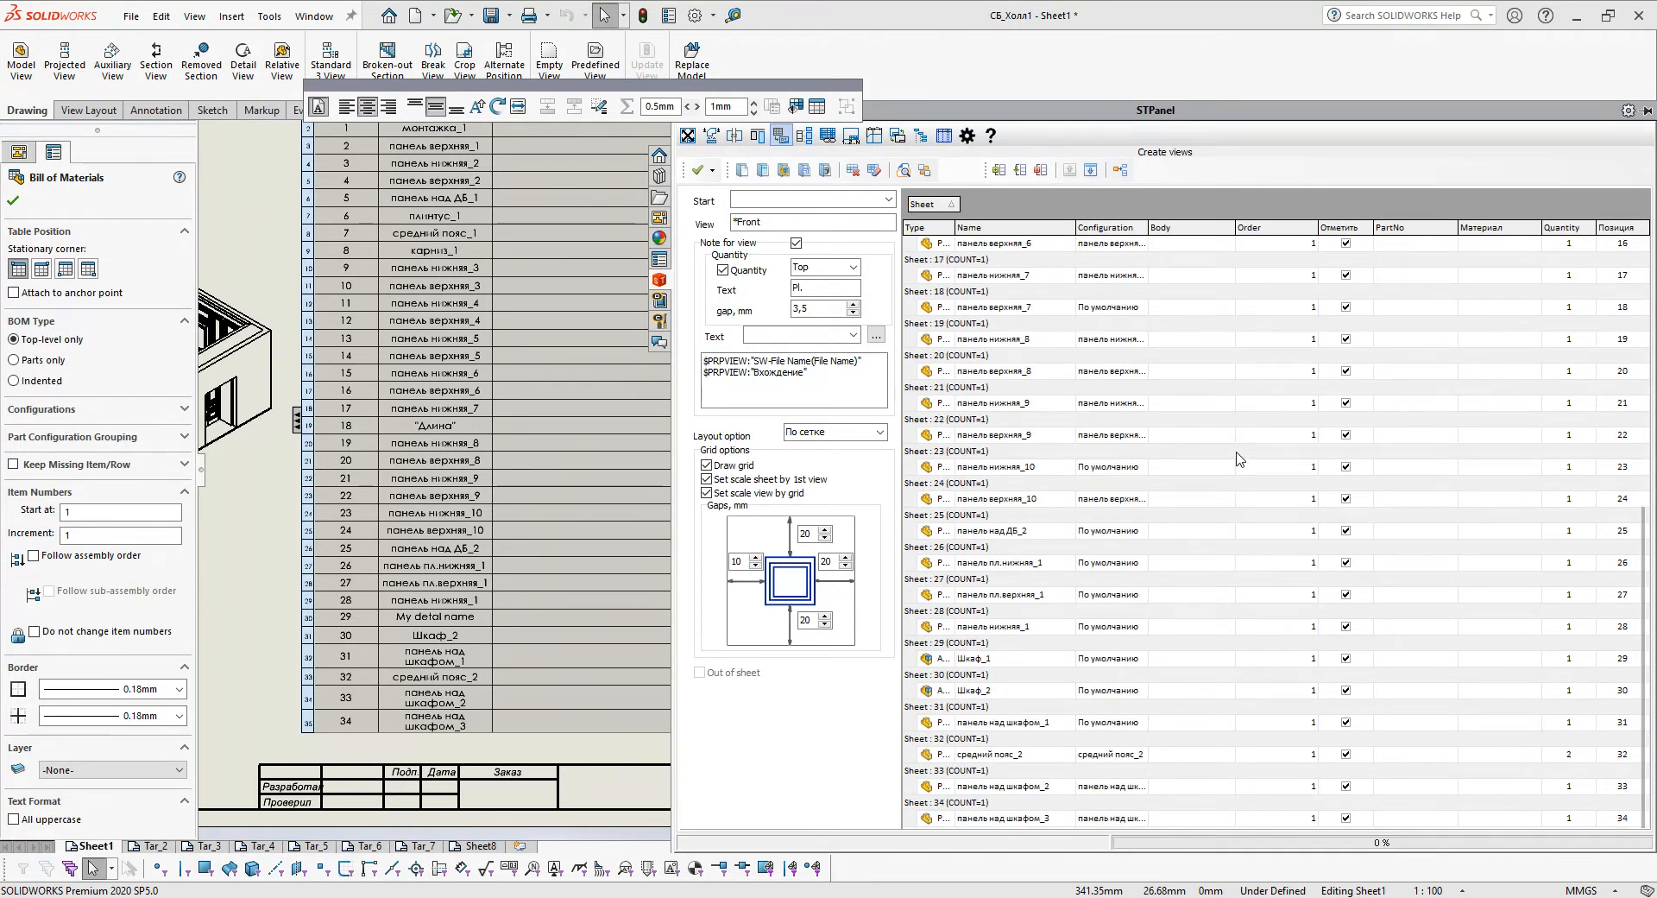
scroll(595, 539, up, 3)
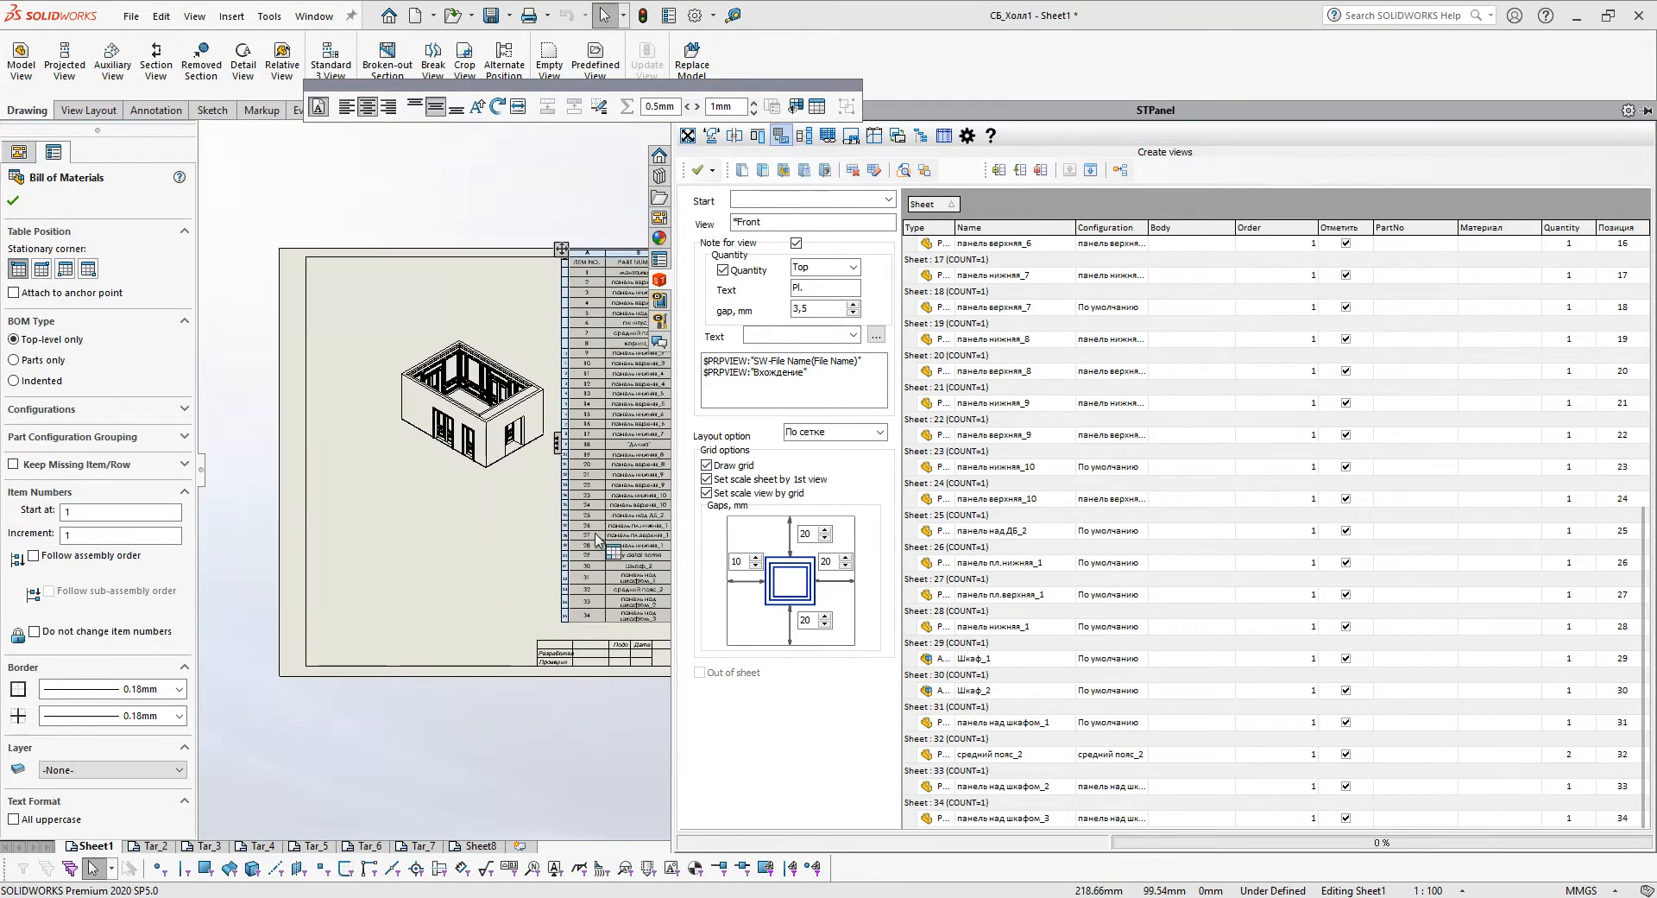
Delete the drawing view of панель верхняя_10 from sheet Tar_5
click(556, 740)
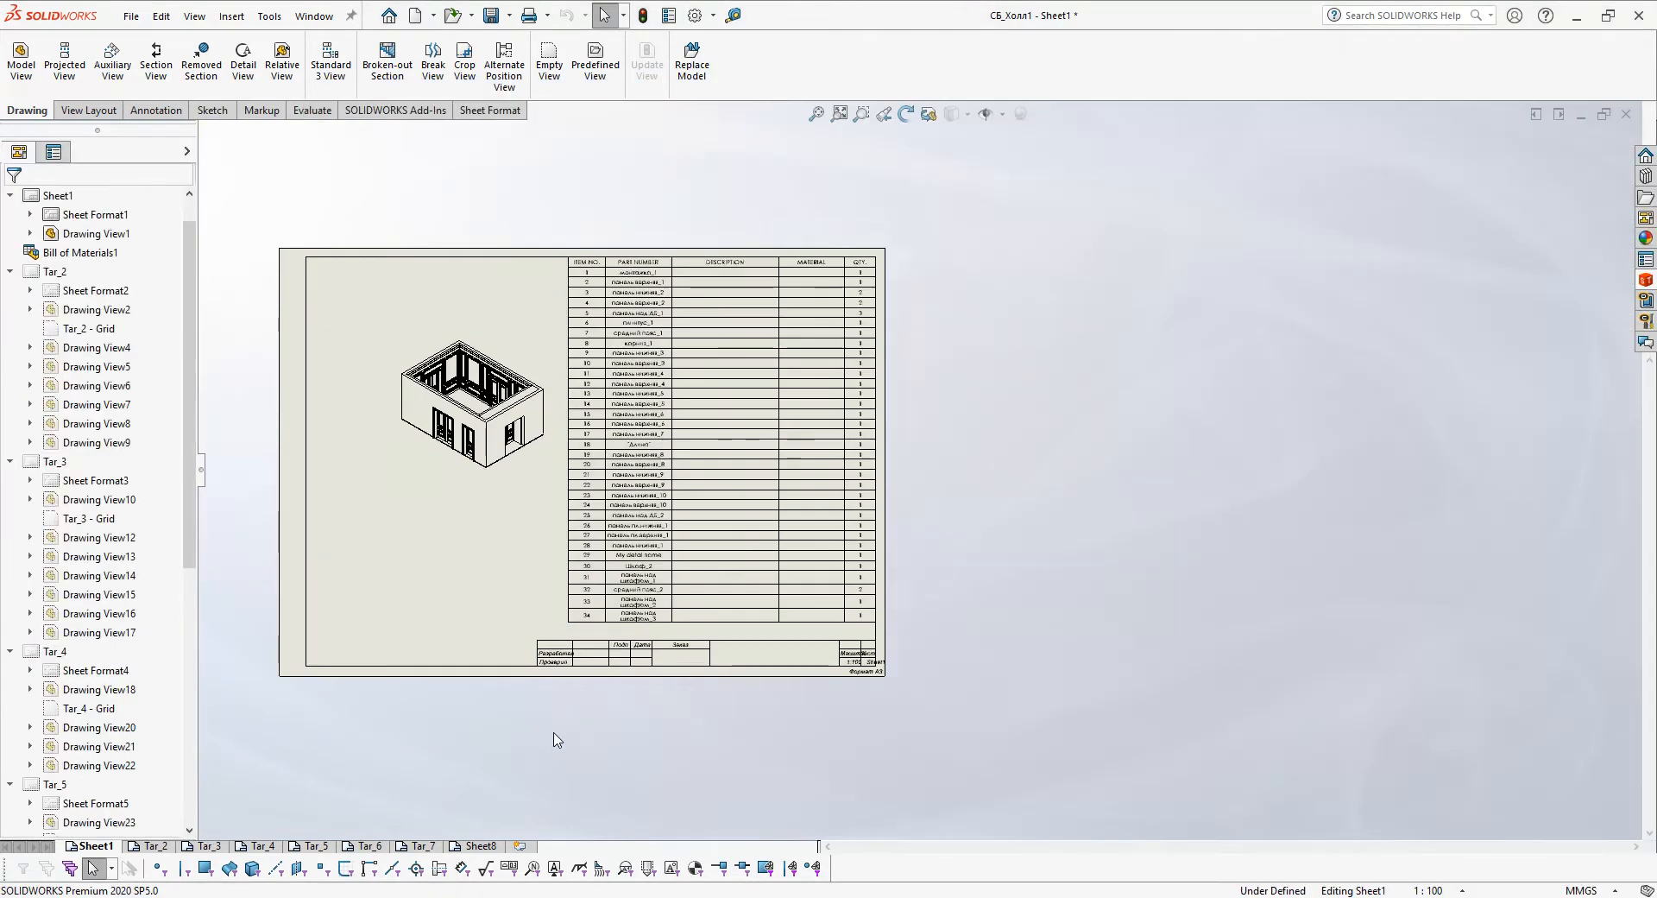
click(314, 846)
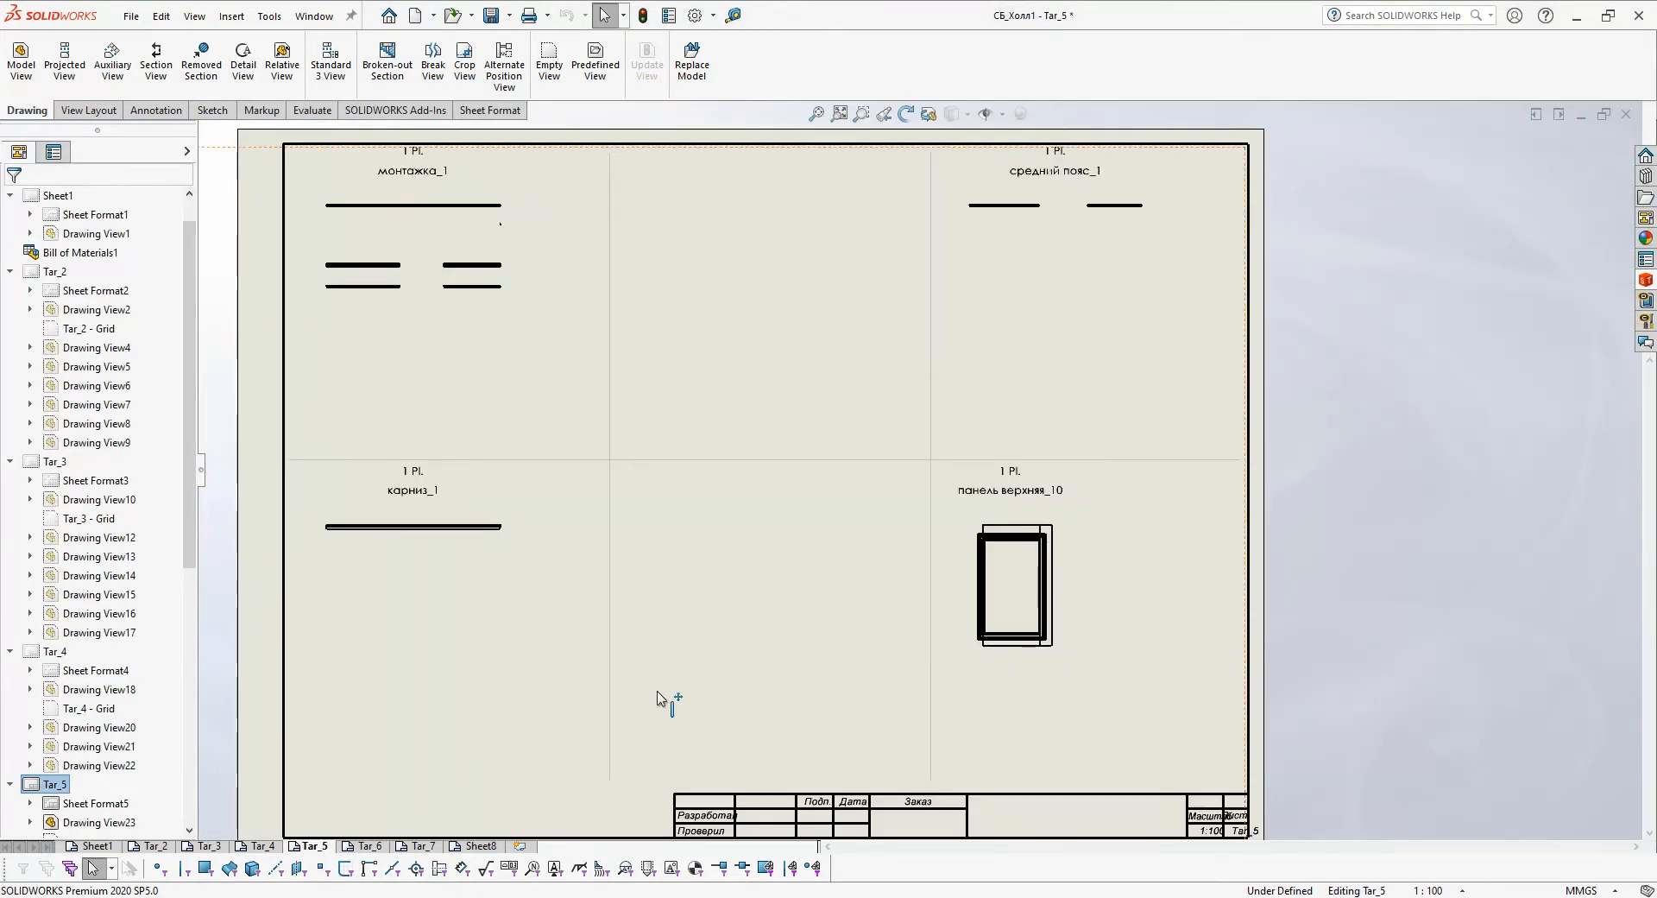
click(1058, 566)
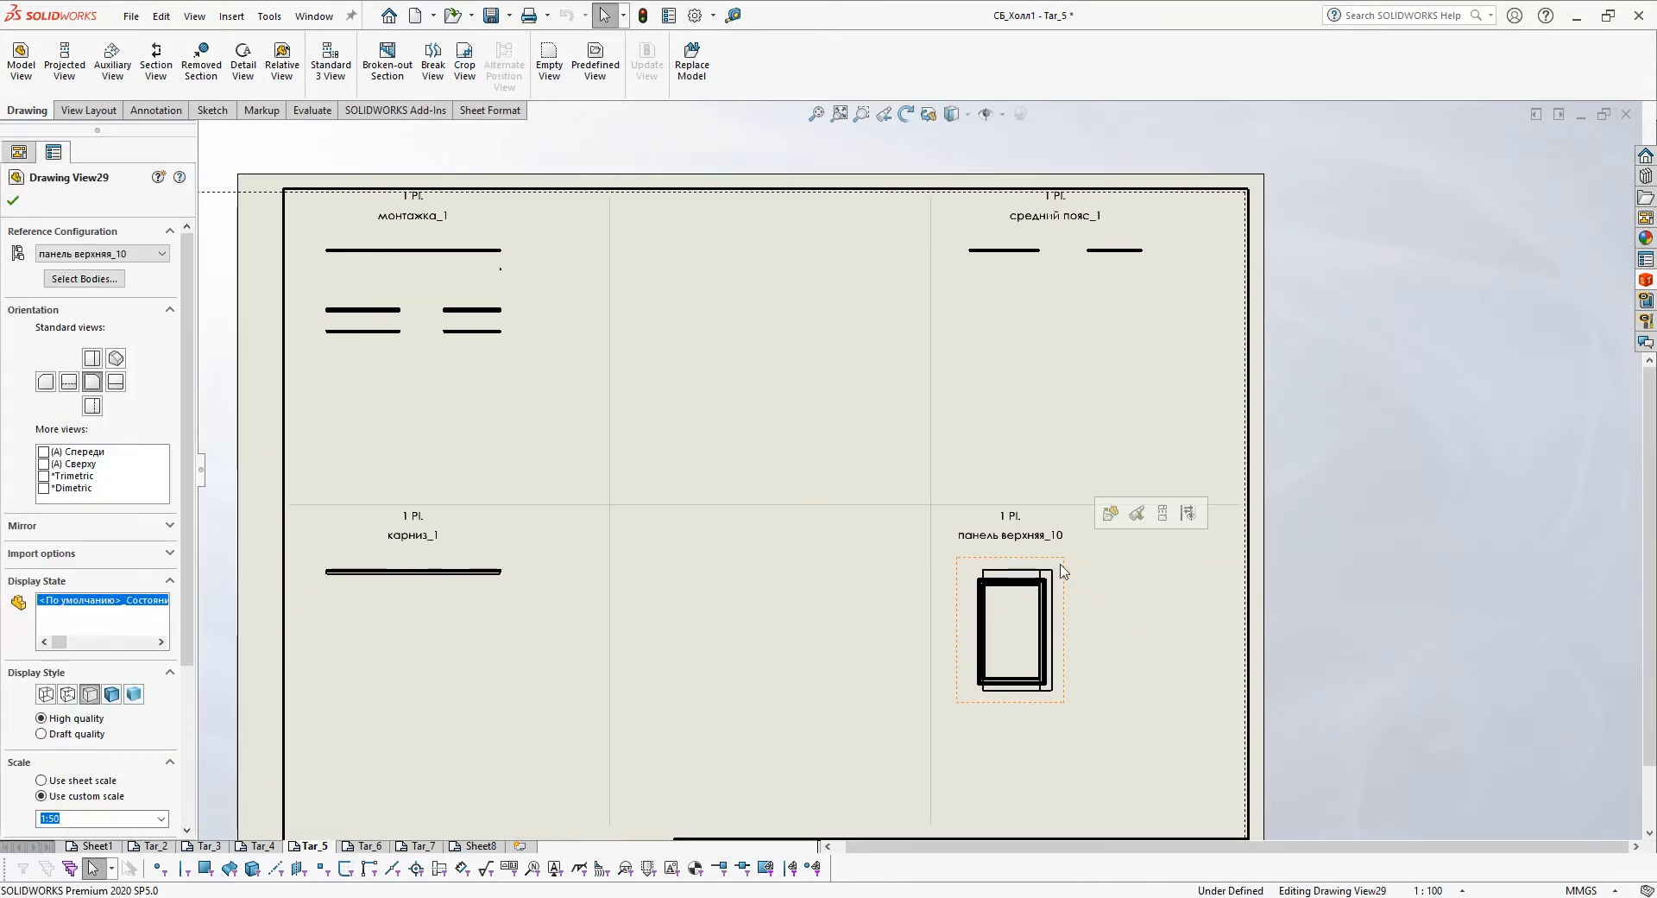
key(Delete)
click(949, 396)
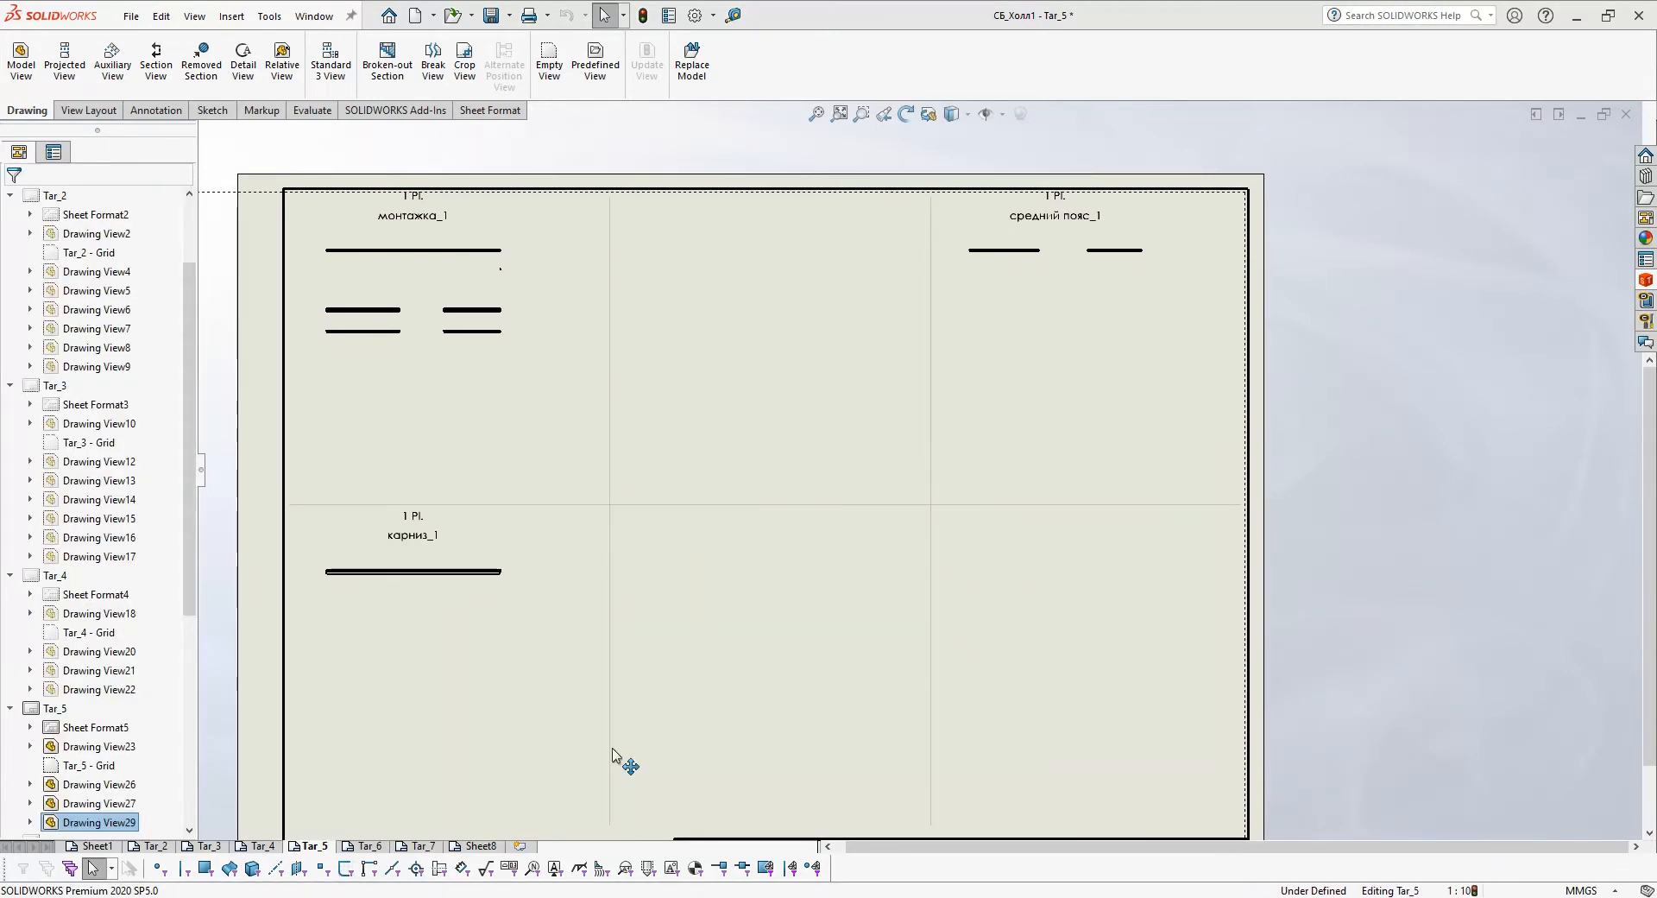
Check the table's parts for existing views in all opened drawings, without a body-based check and without renaming Drawing View1
click(1646, 279)
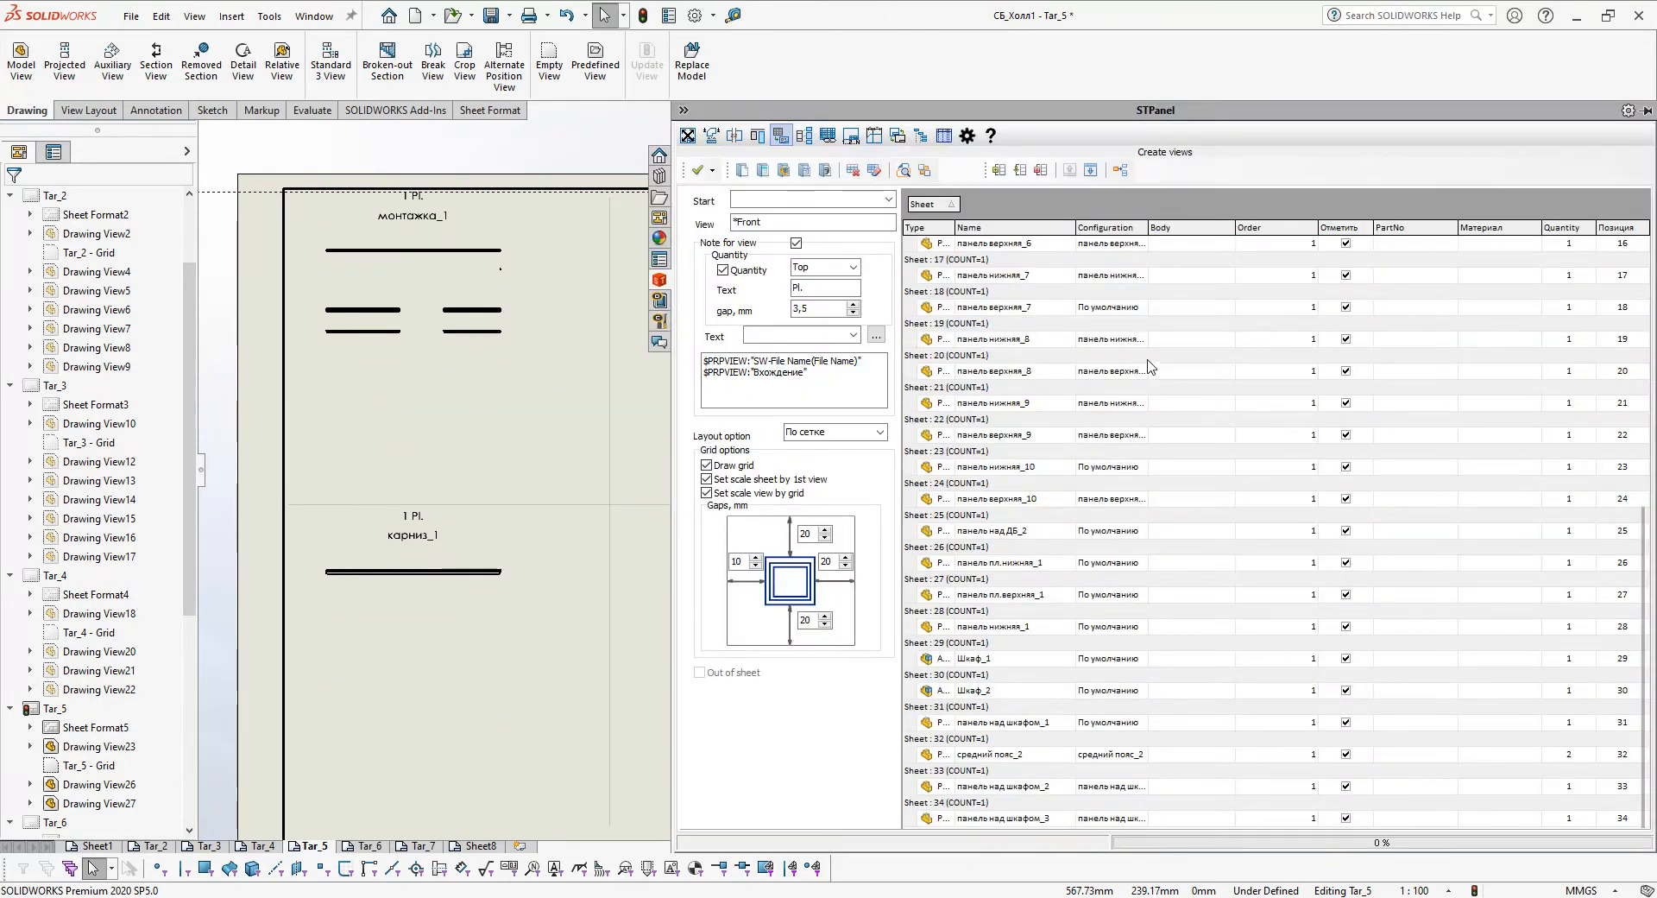
scroll(1157, 363, up, 10)
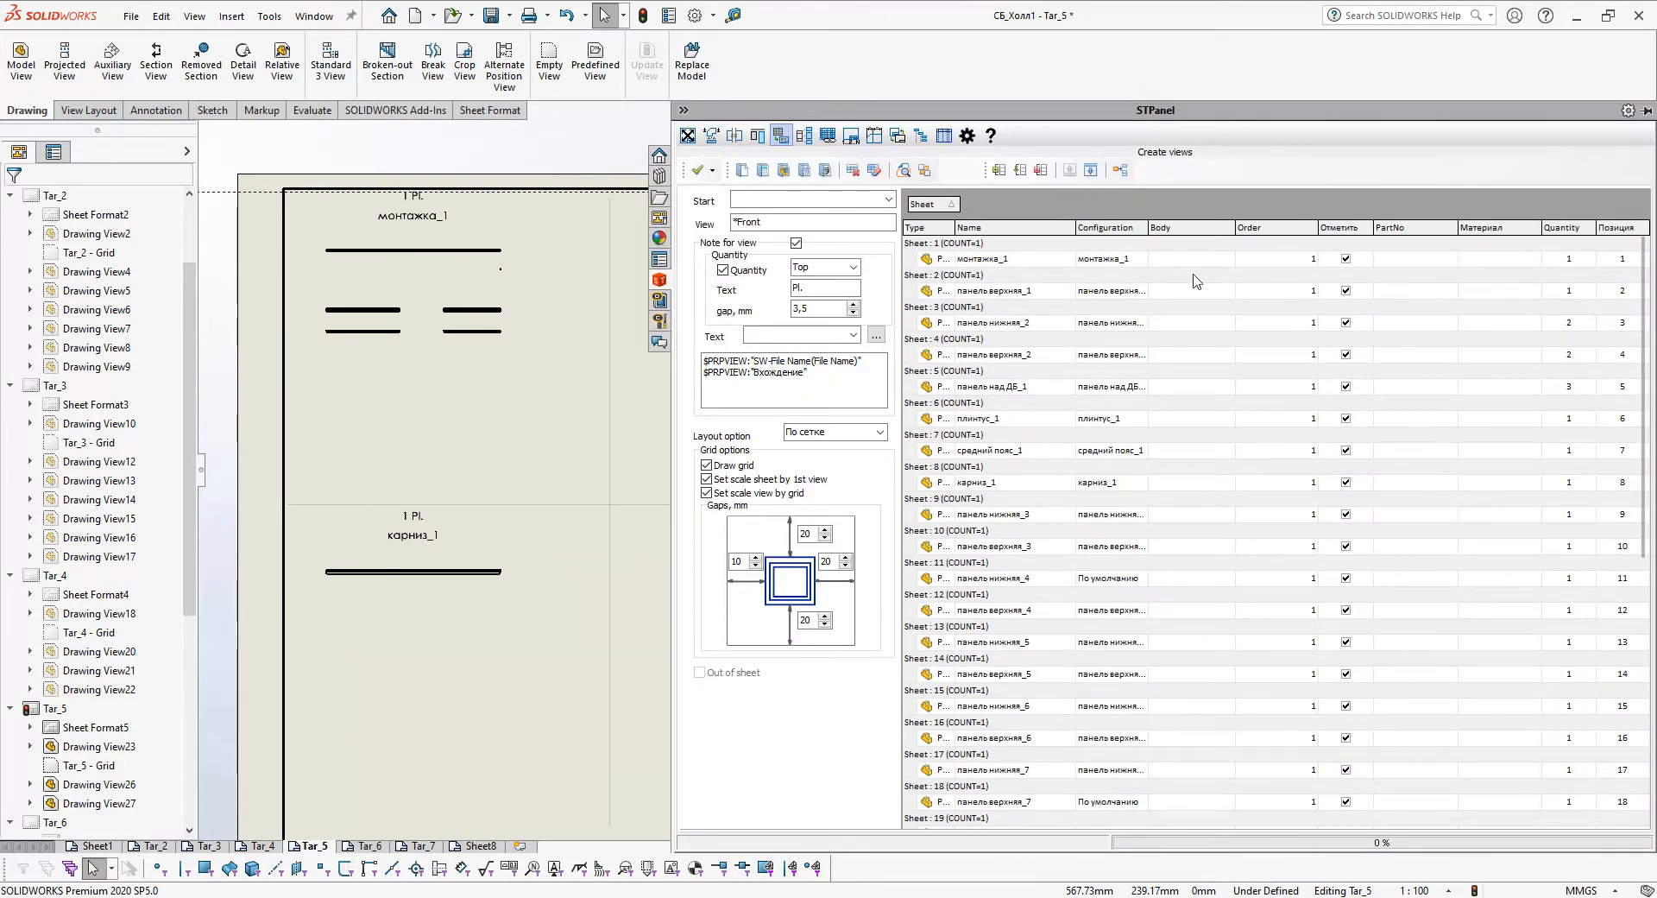
click(903, 170)
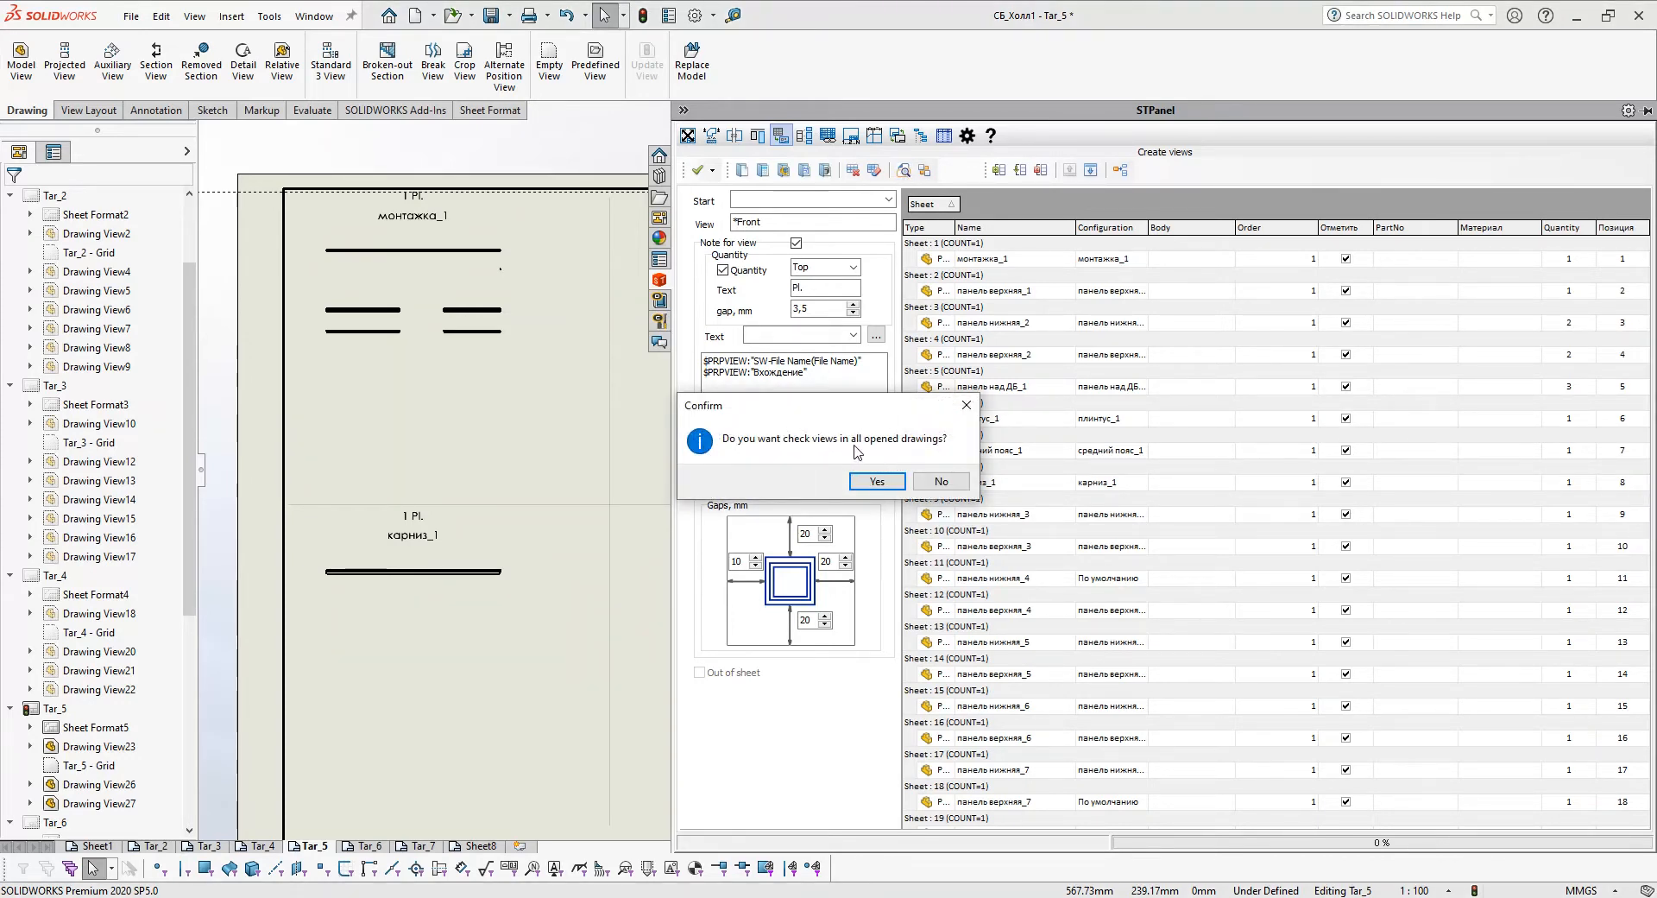
click(877, 481)
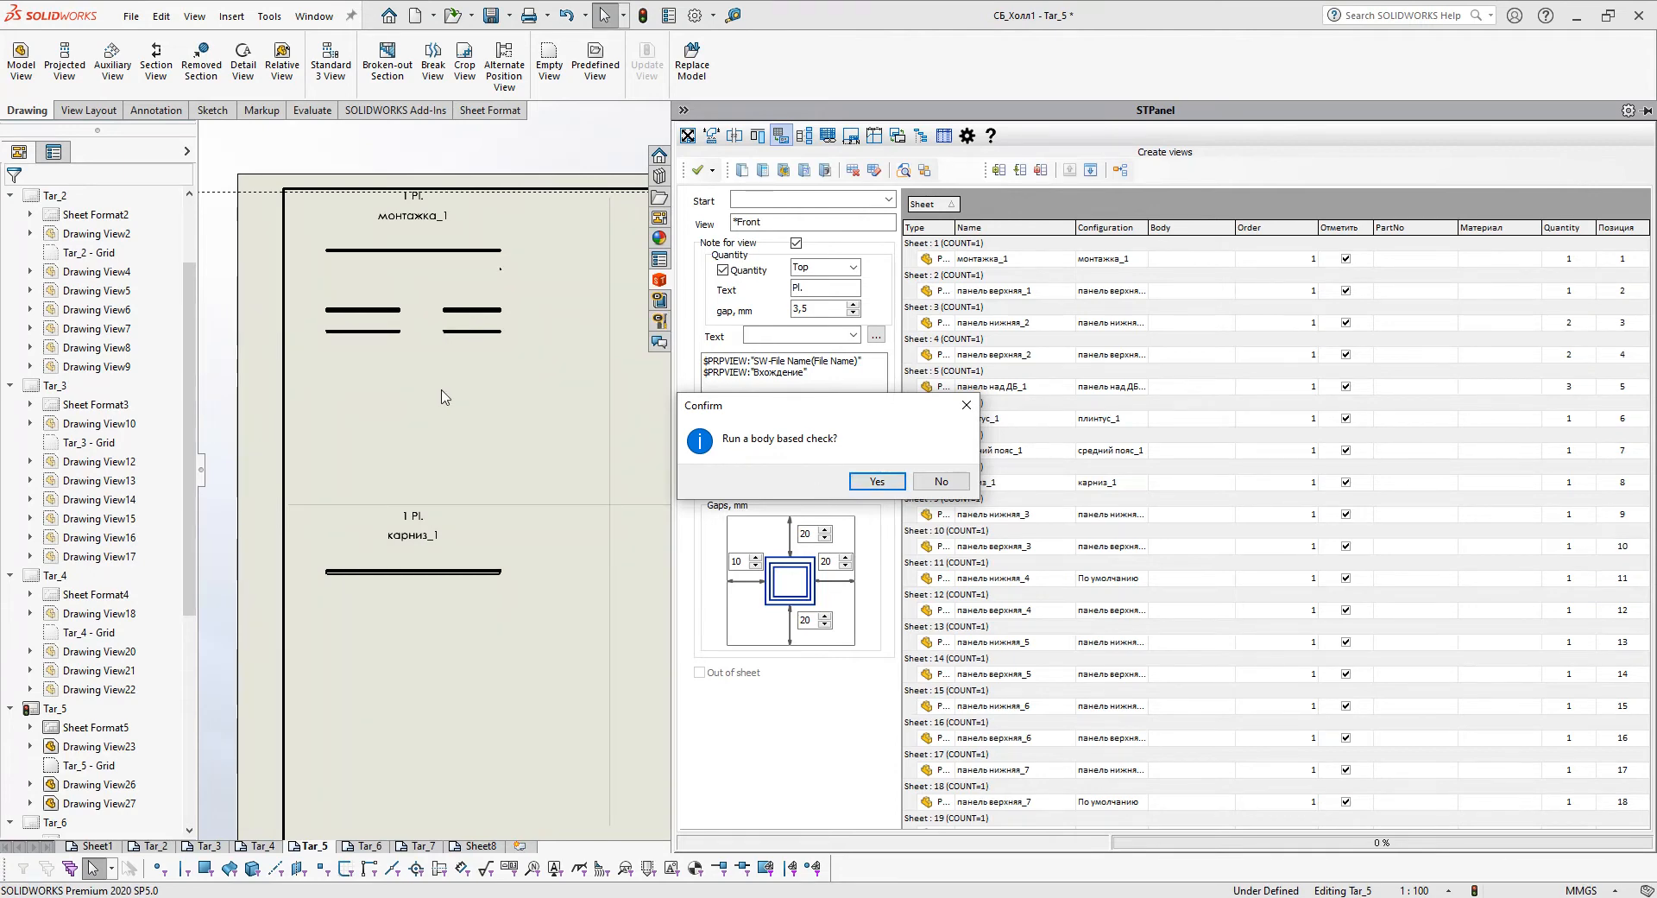
click(941, 481)
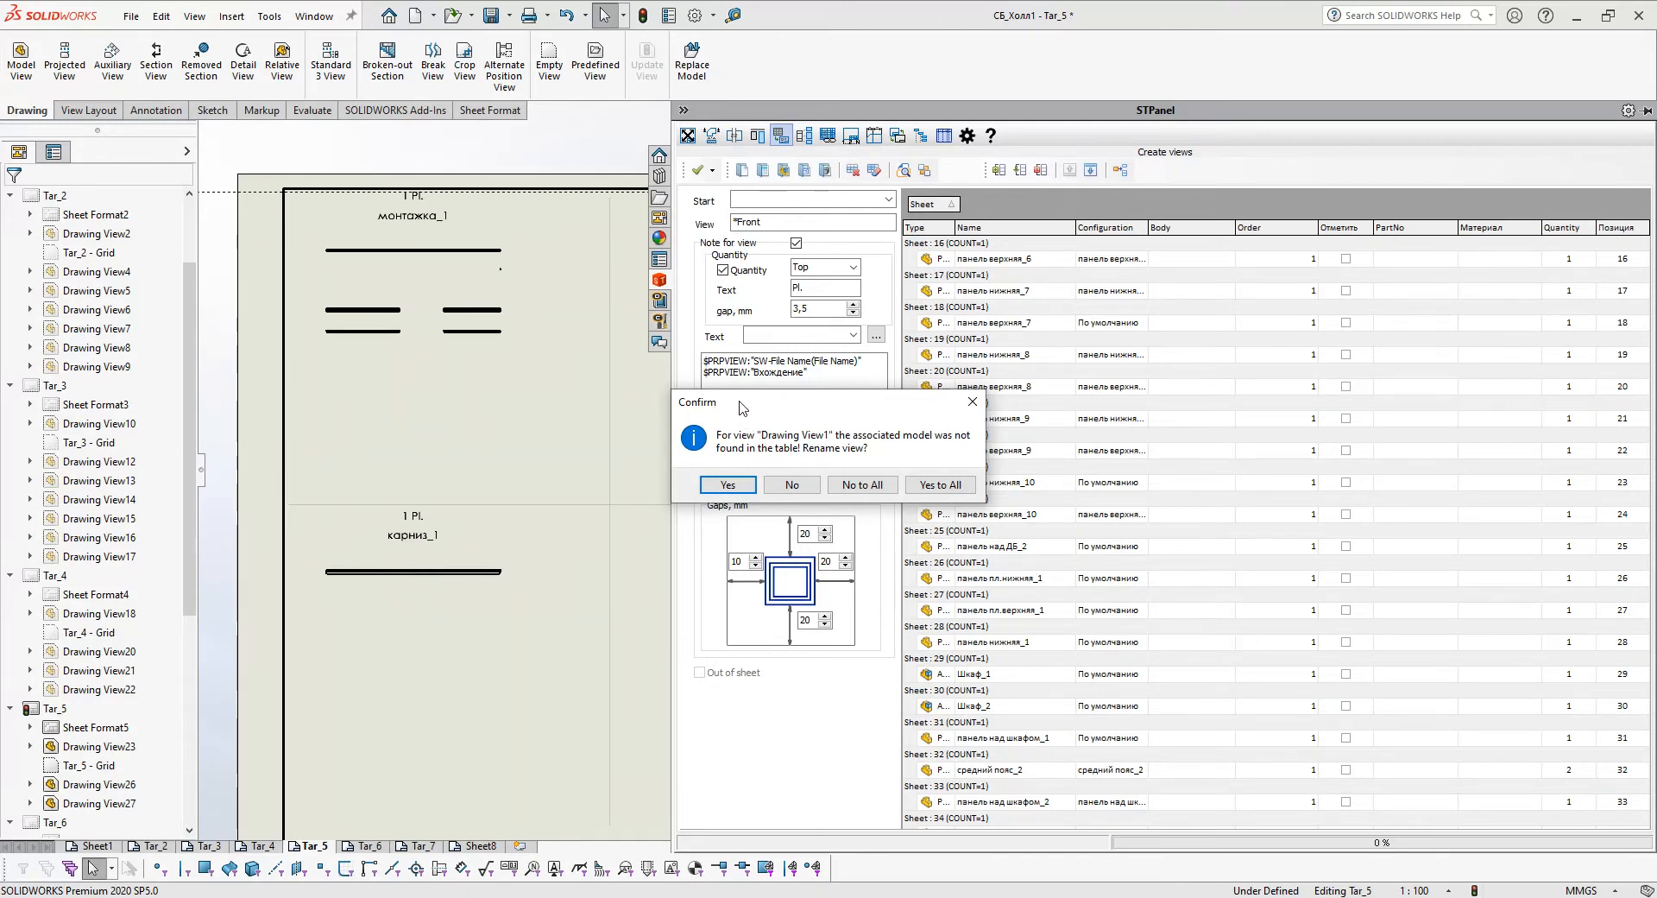
drag(771, 409, 671, 387)
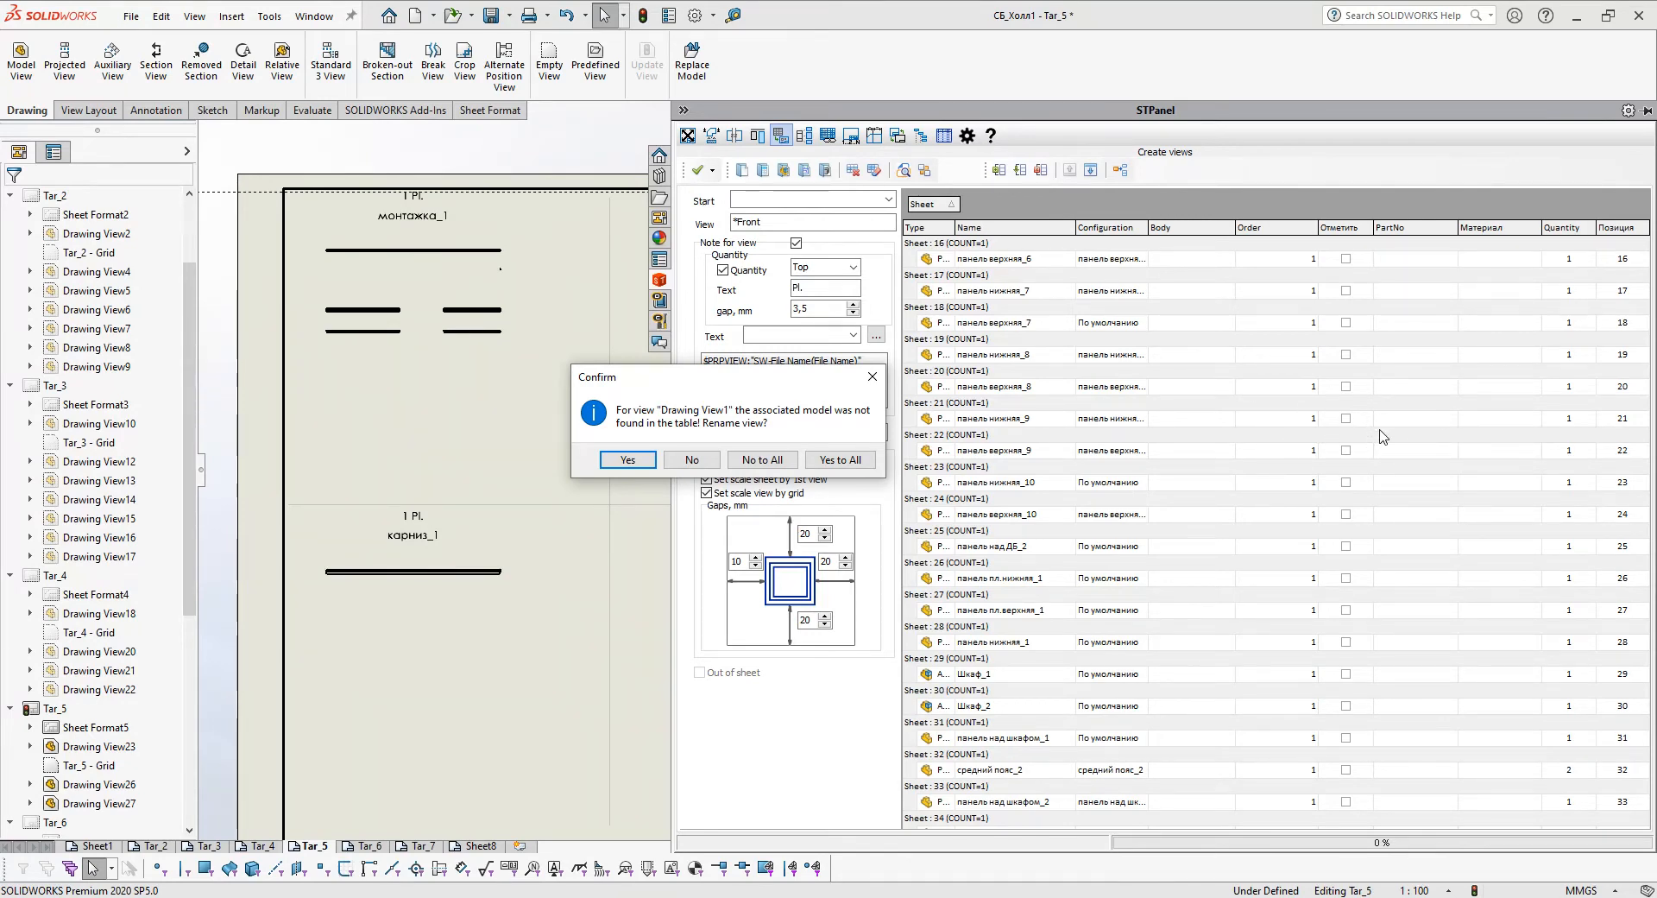
click(705, 464)
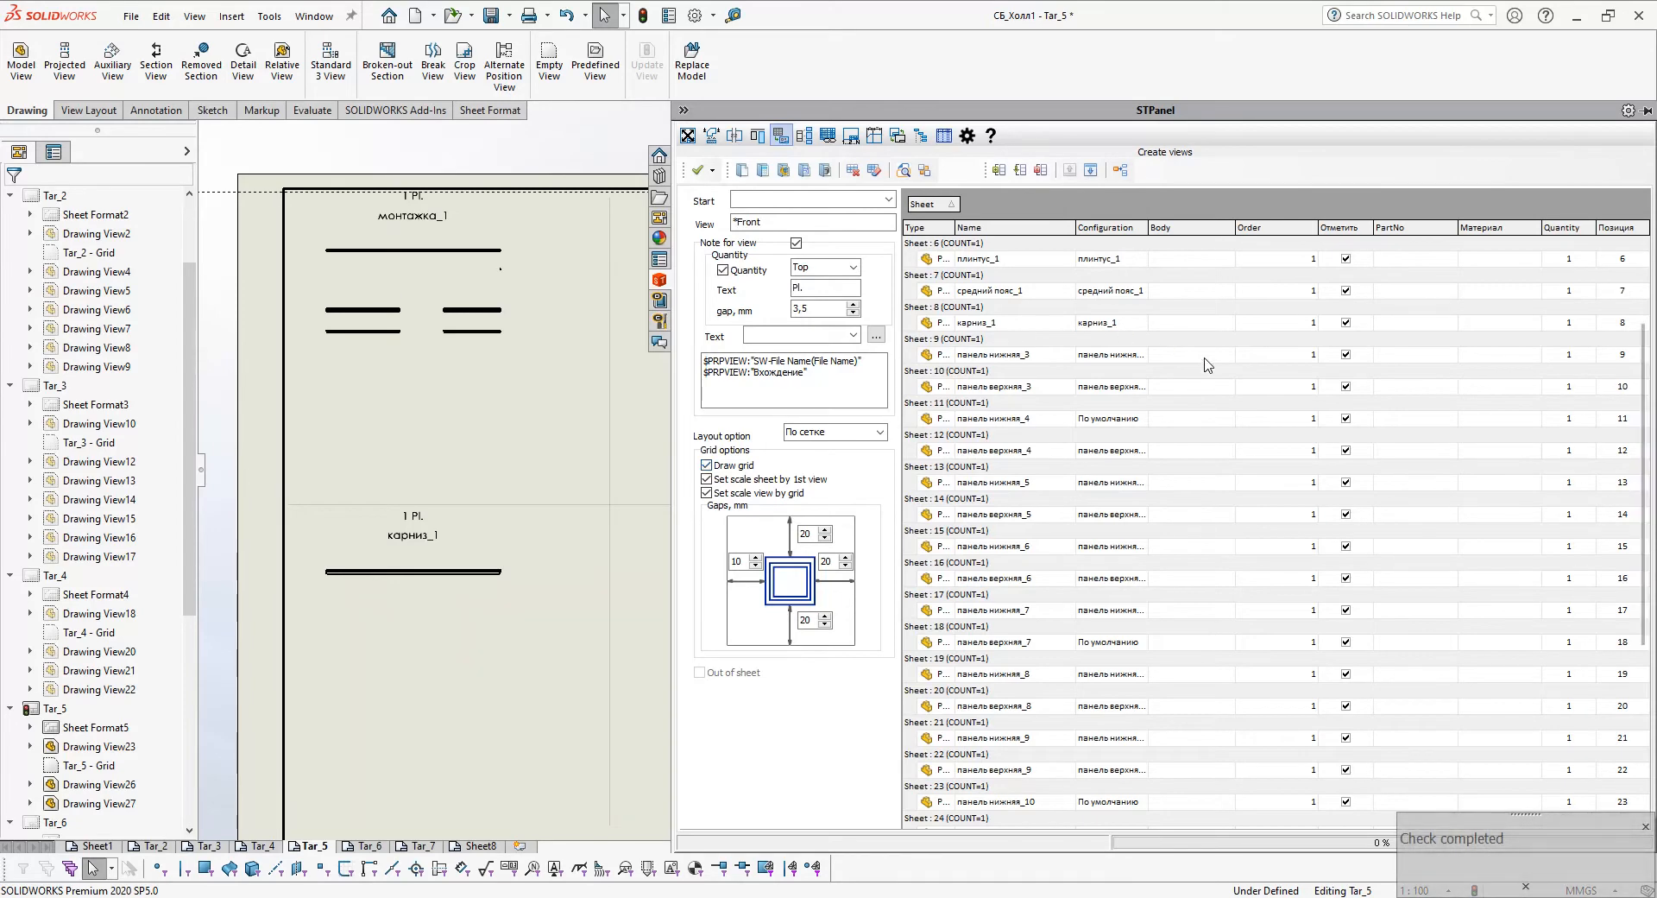
Examine the check marks throughout the Create views table for parts that have no drawing view
scroll(1245, 366, down, 4)
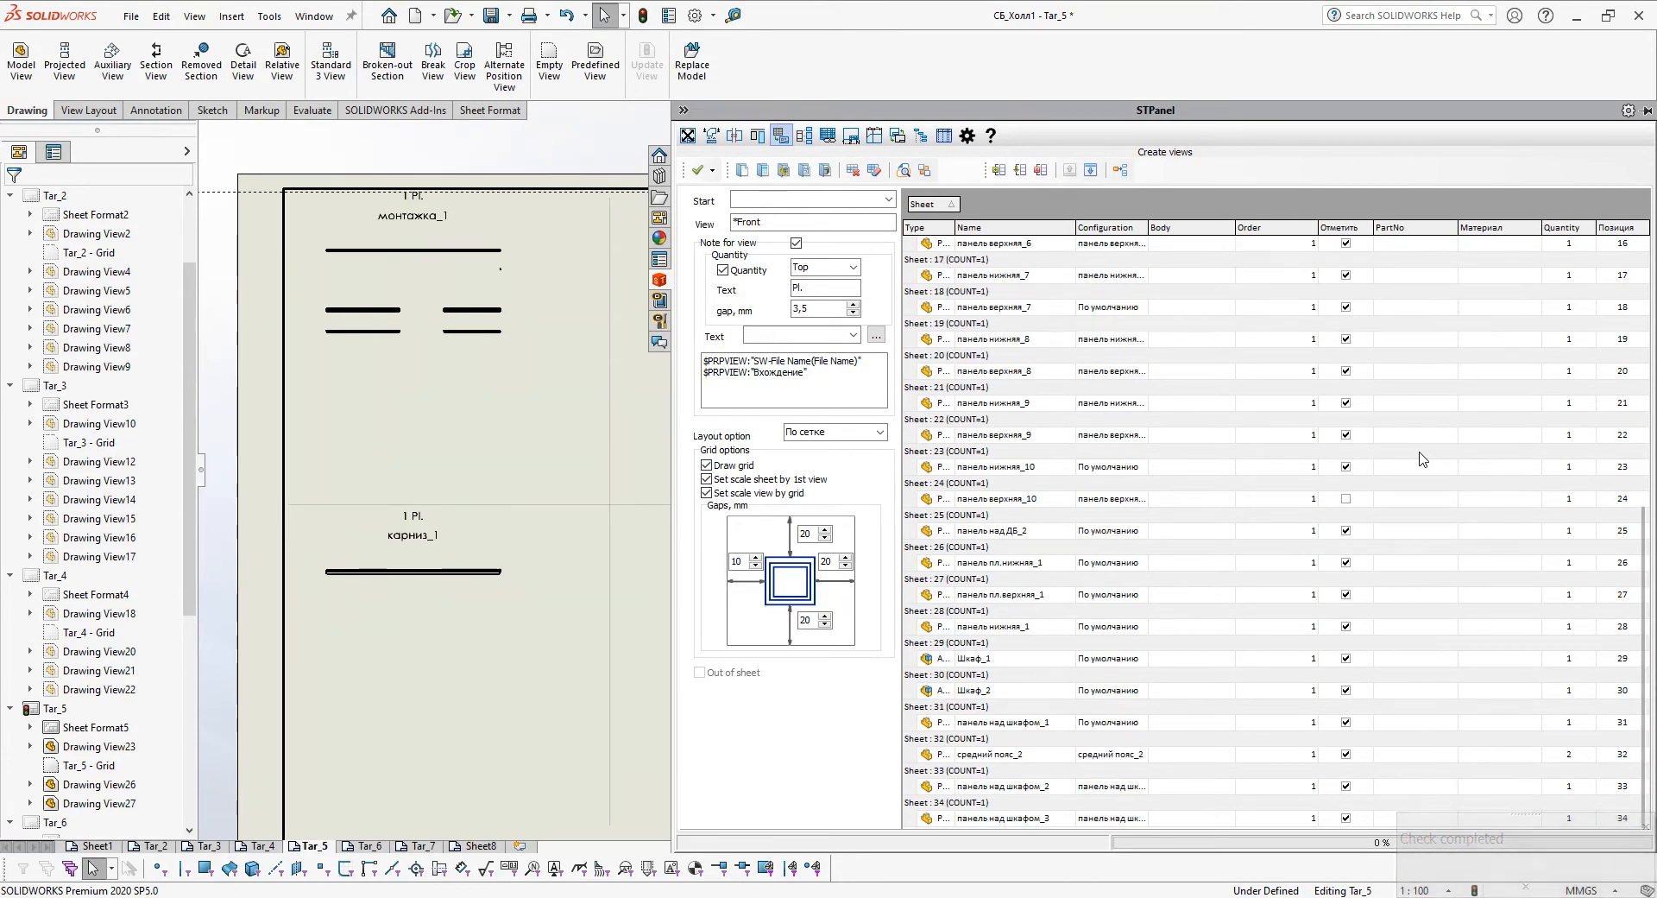
scroll(1422, 458, up, 6)
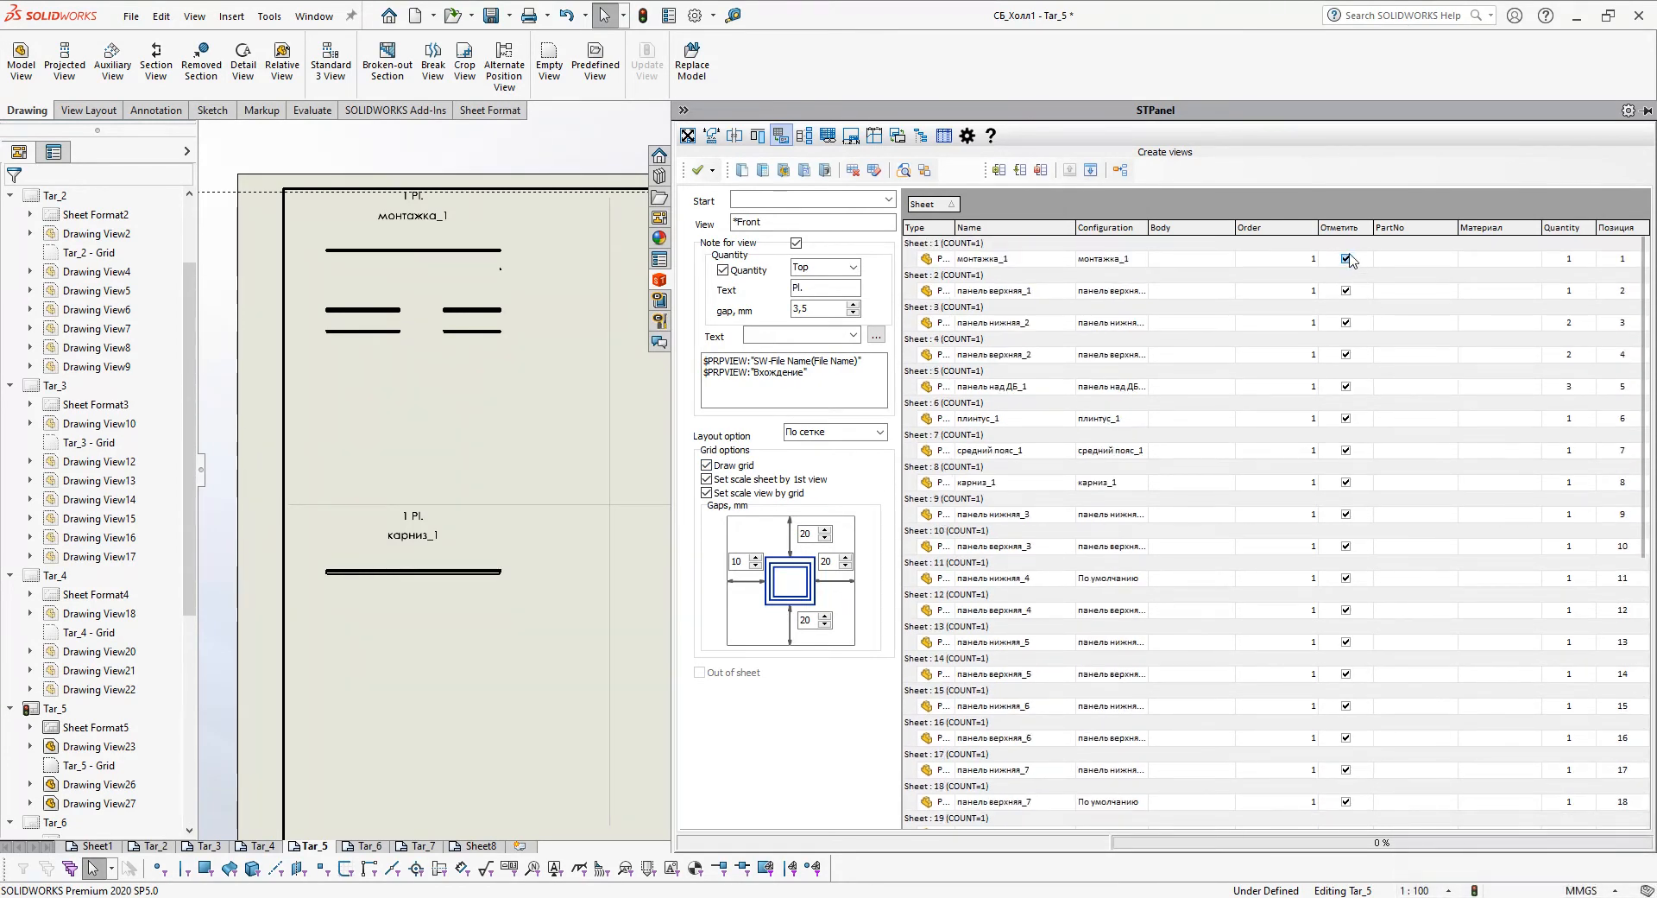
scroll(1338, 345, down, 6)
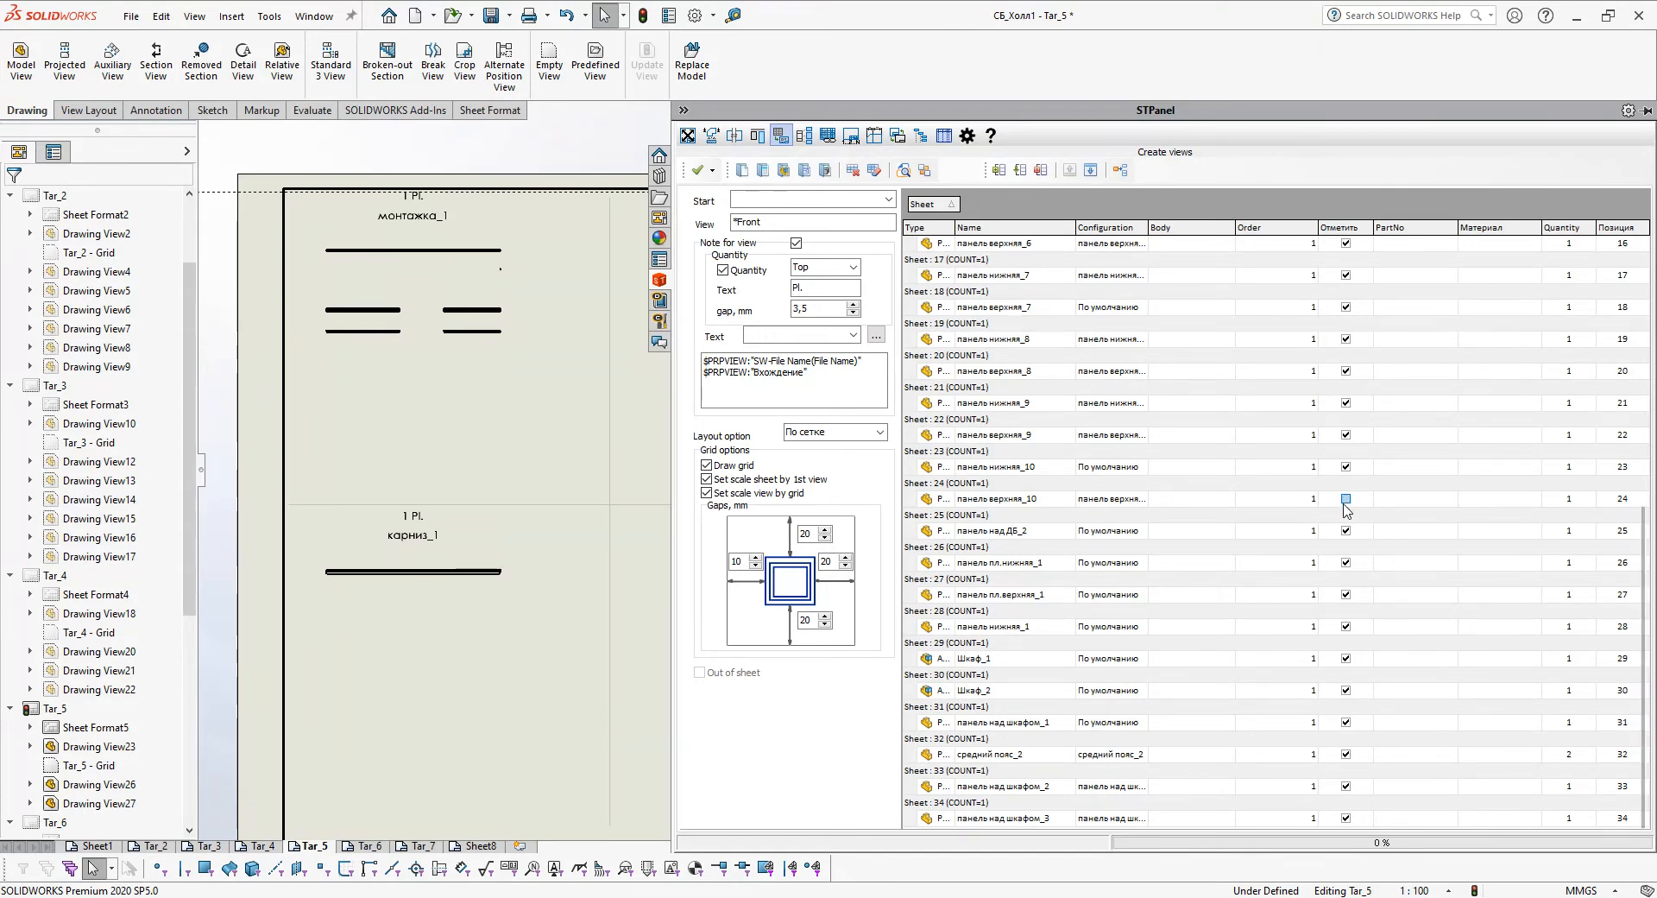
scroll(1347, 513, up, 1)
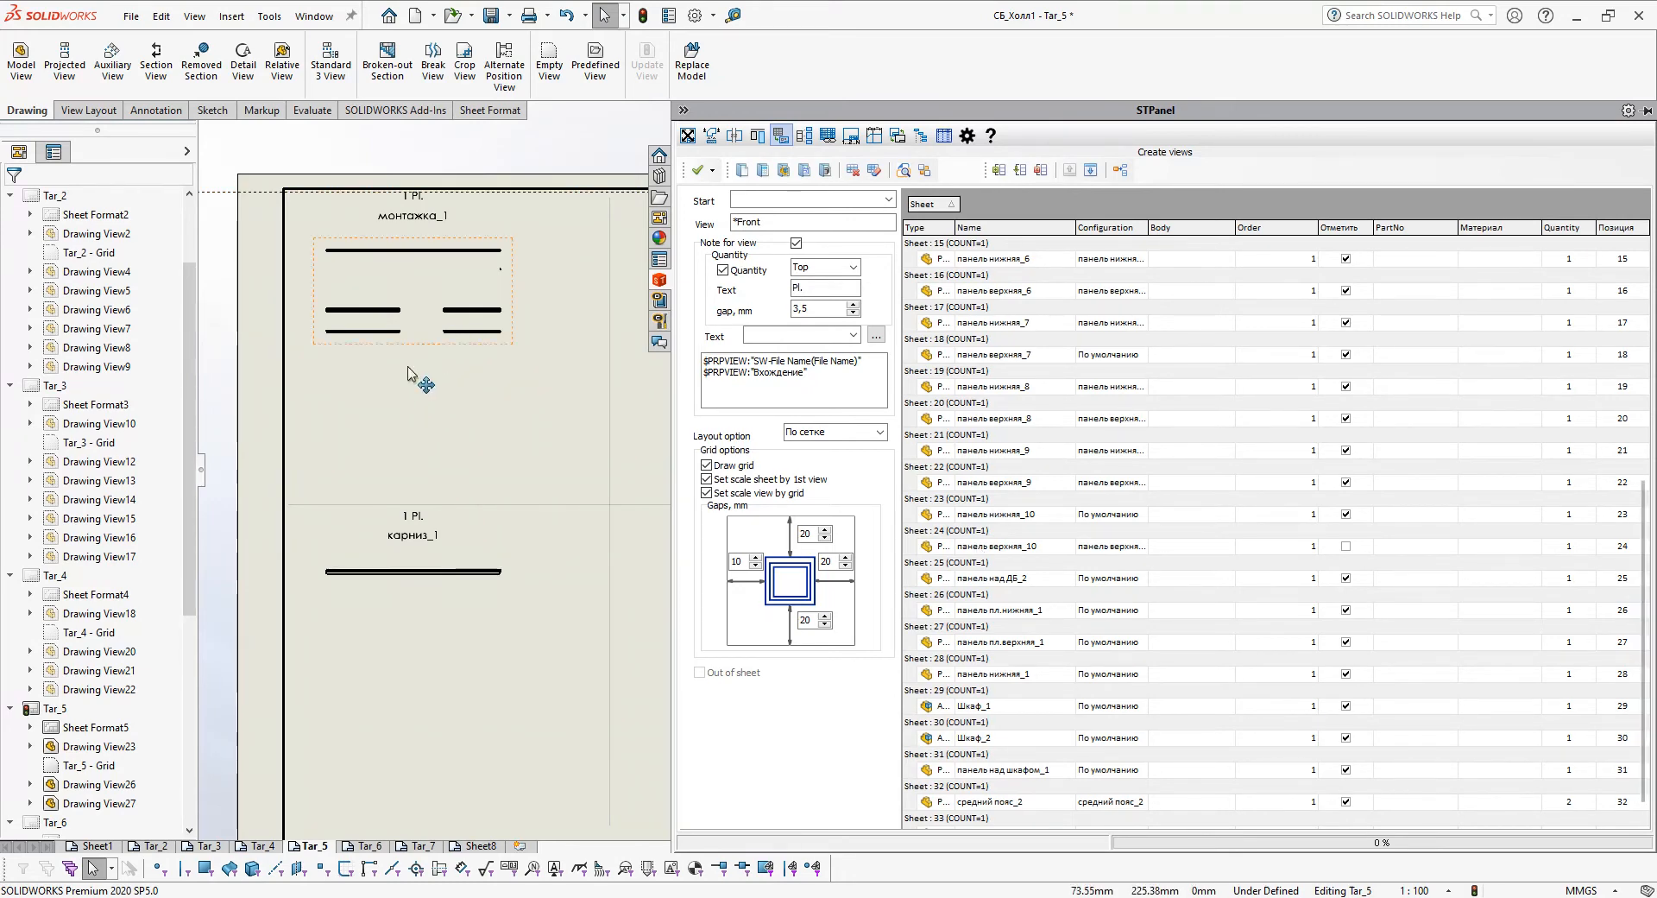
scroll(1529, 494, up, 5)
scroll(1484, 481, down, 6)
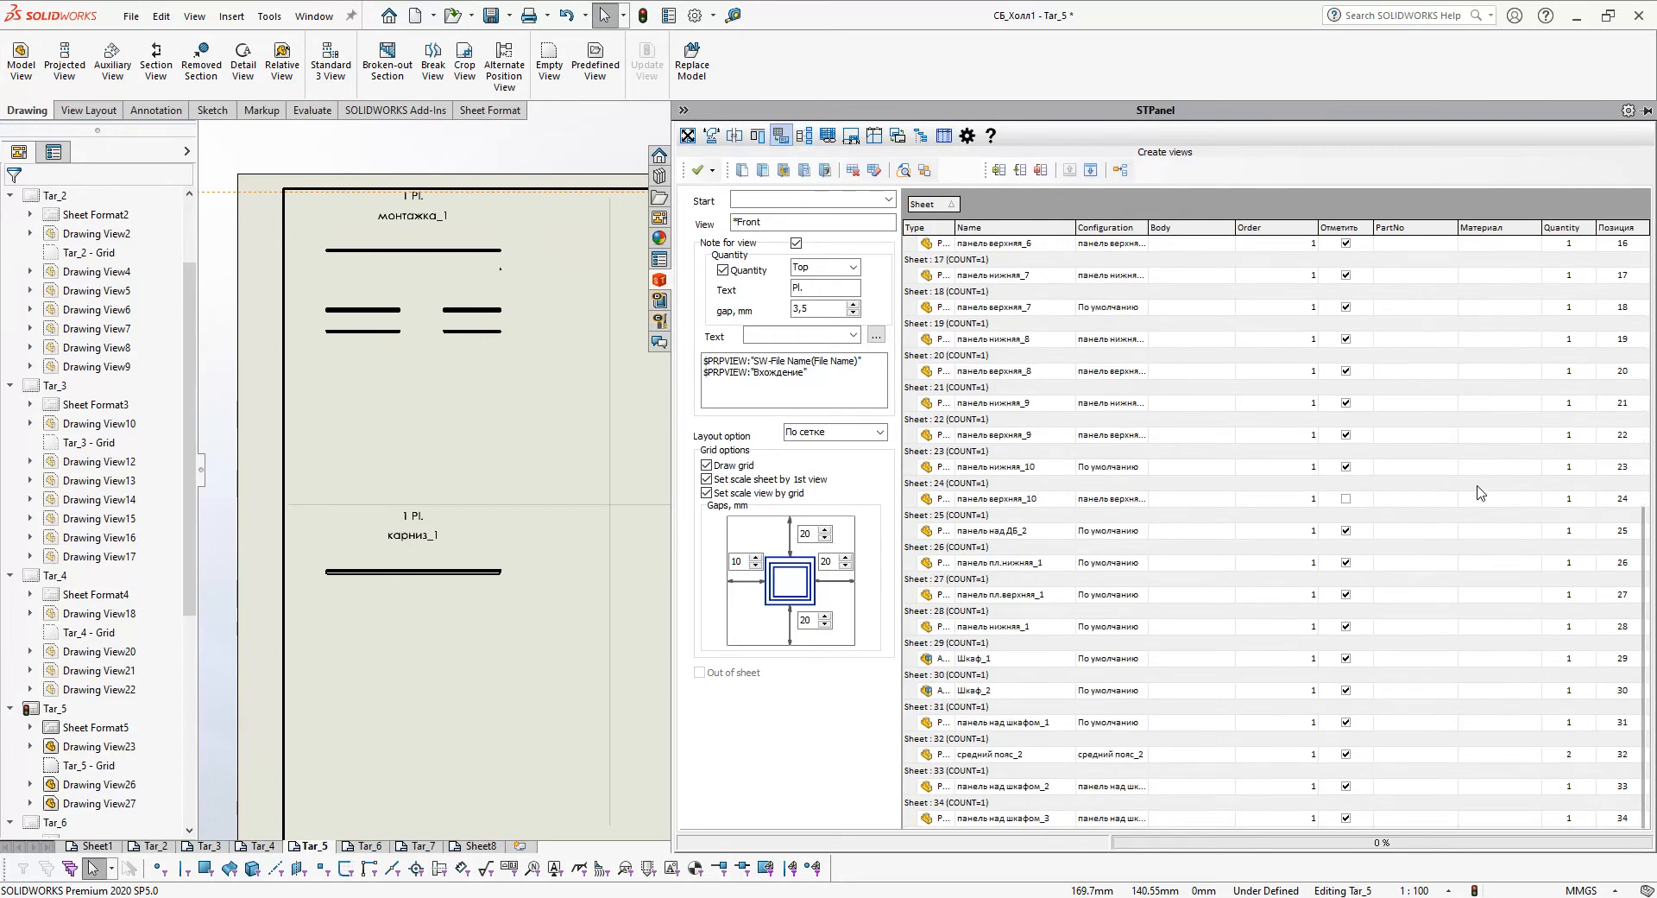
Invert all the marks in the Create views table and filter the Отметить column to True
right_click(1467, 484)
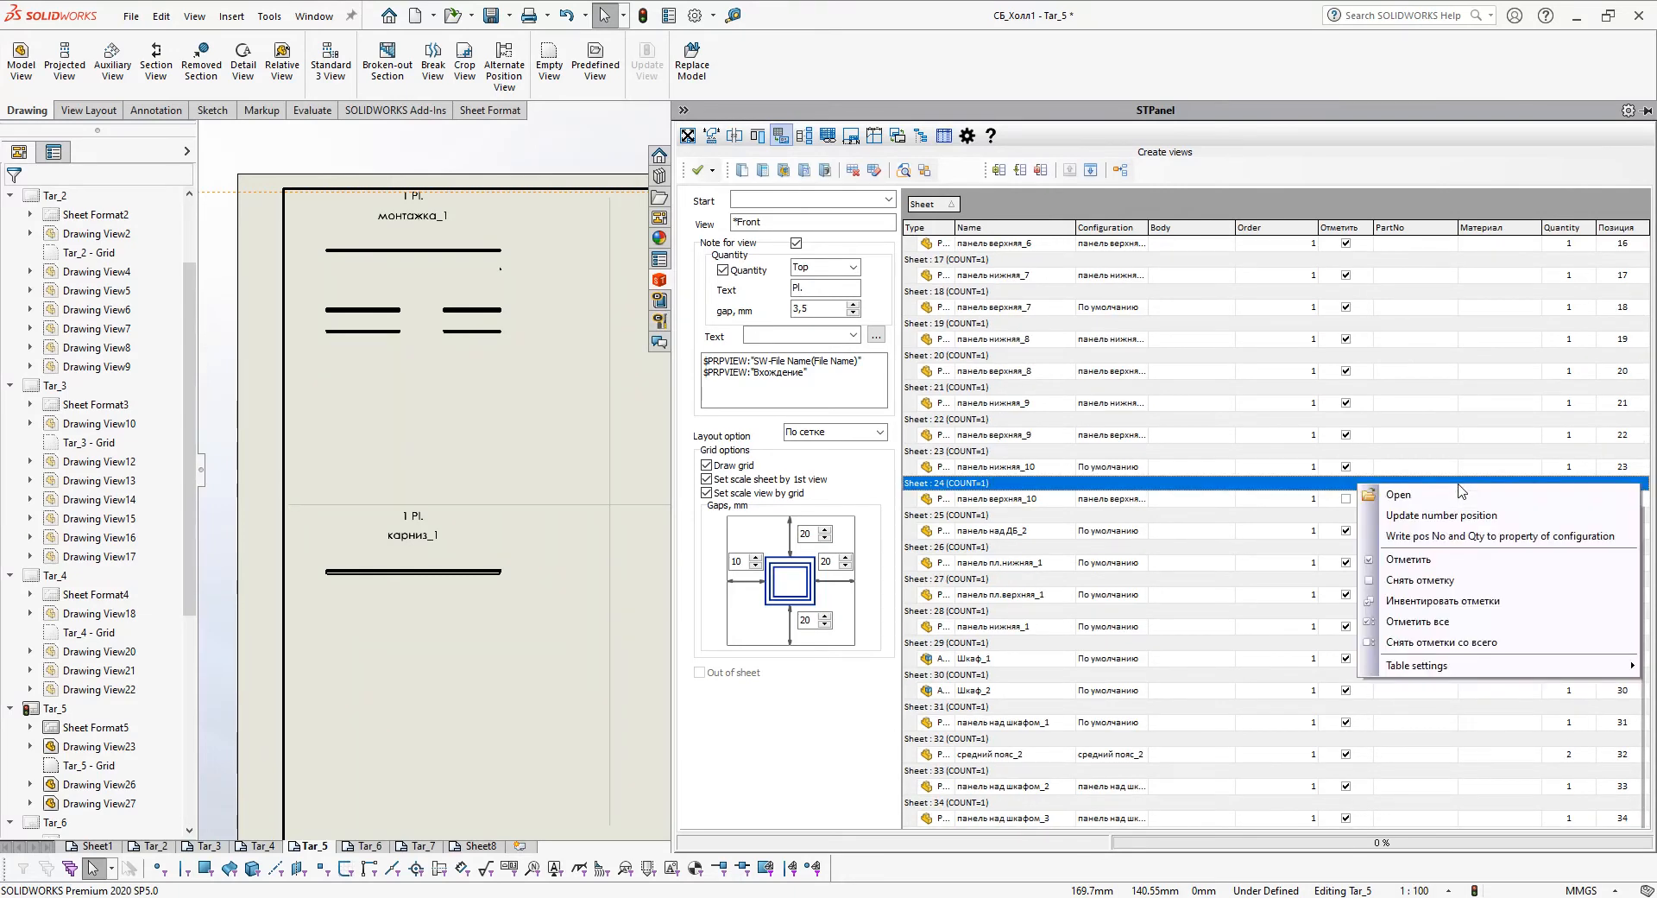
click(1472, 602)
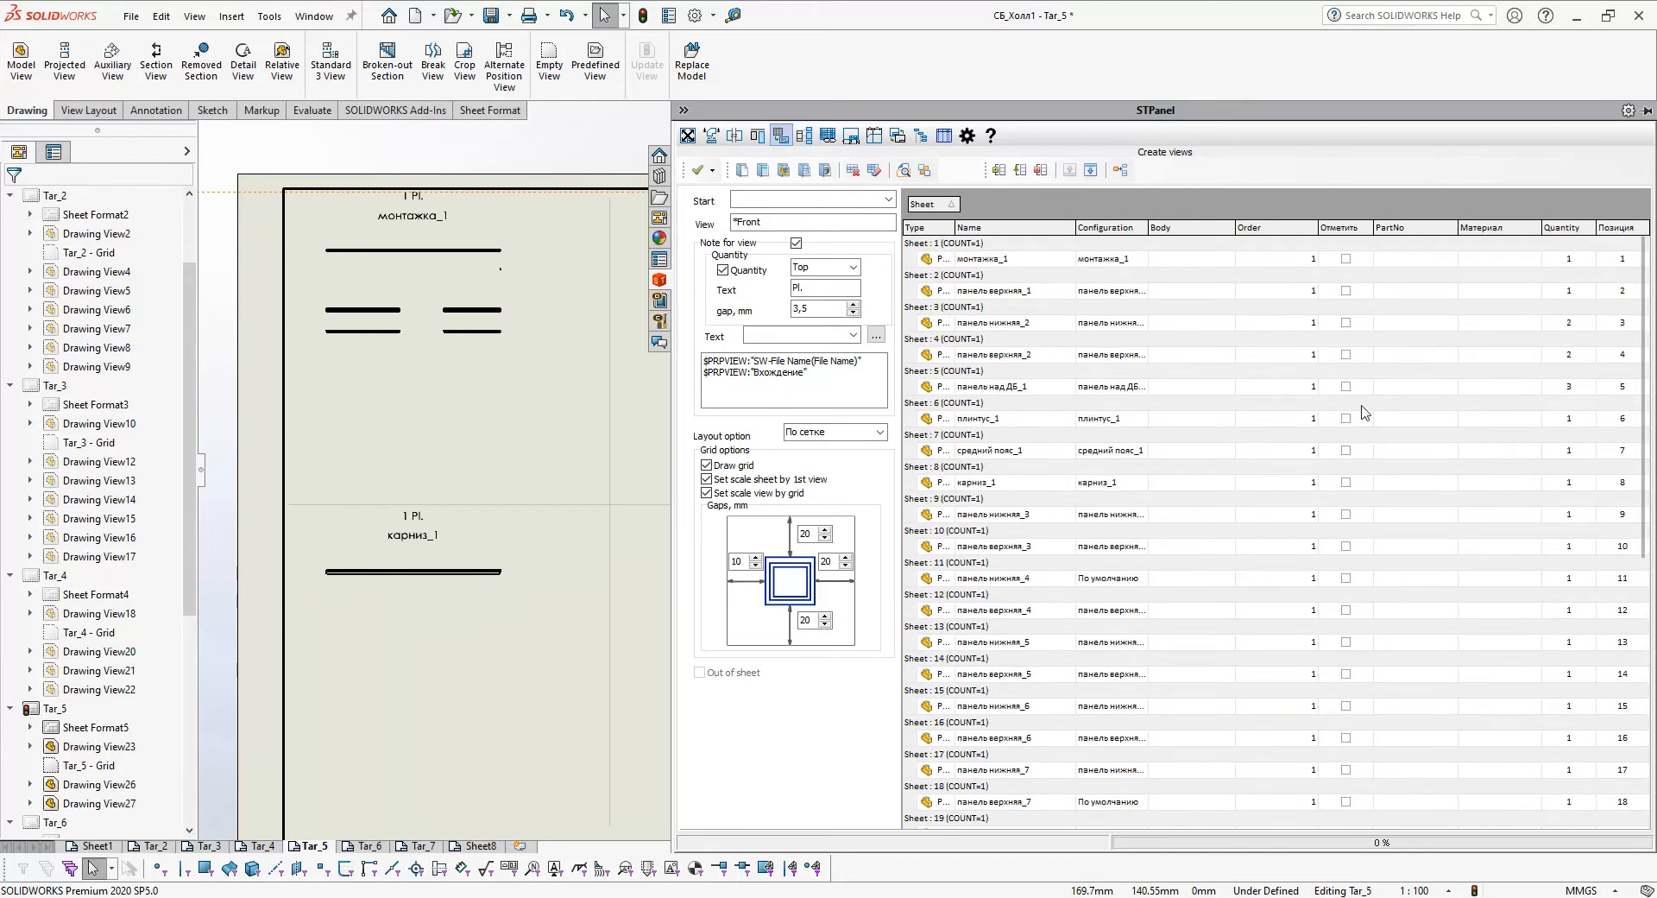
click(1366, 227)
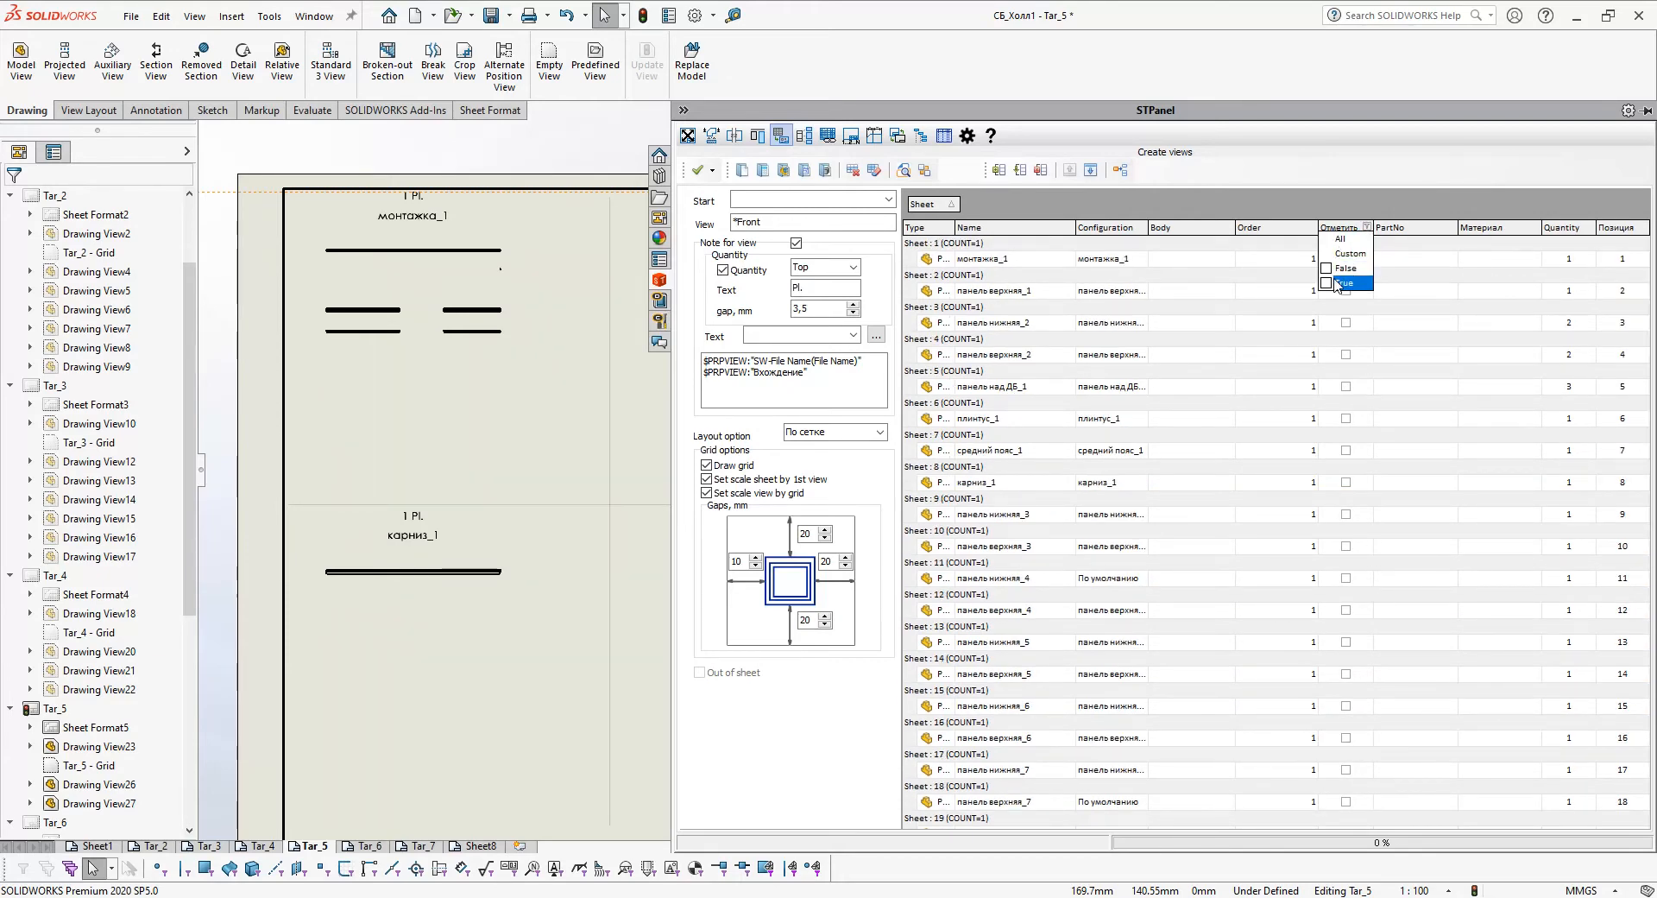
click(1329, 284)
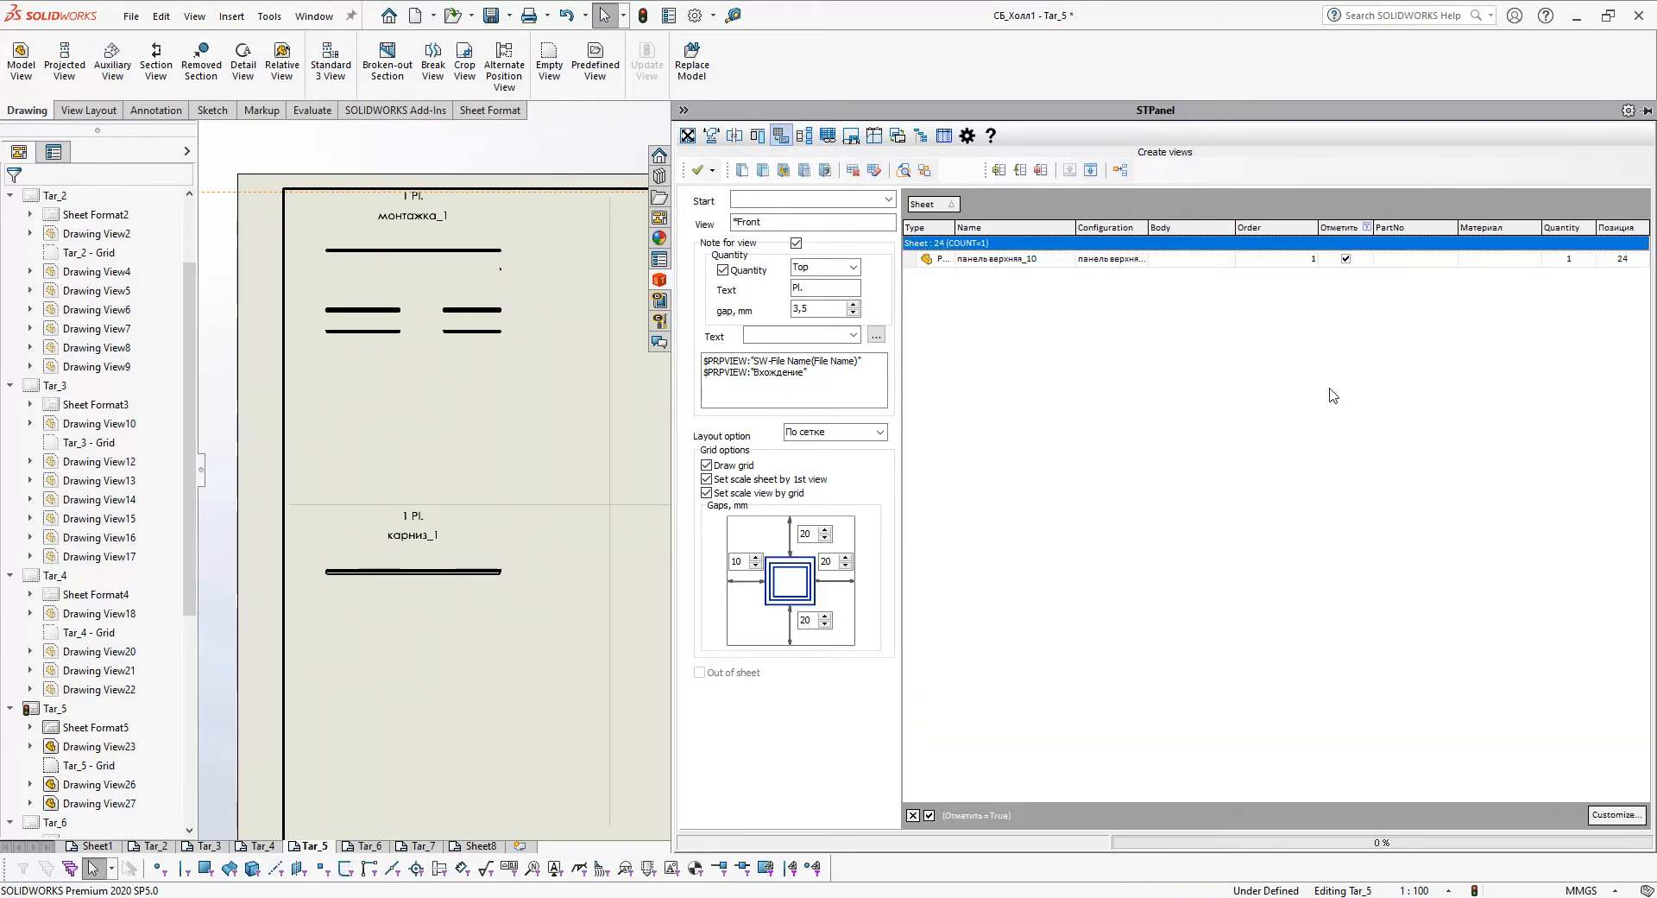
Go to Sheet8 and add a new blank drawing sheet after it
click(488, 833)
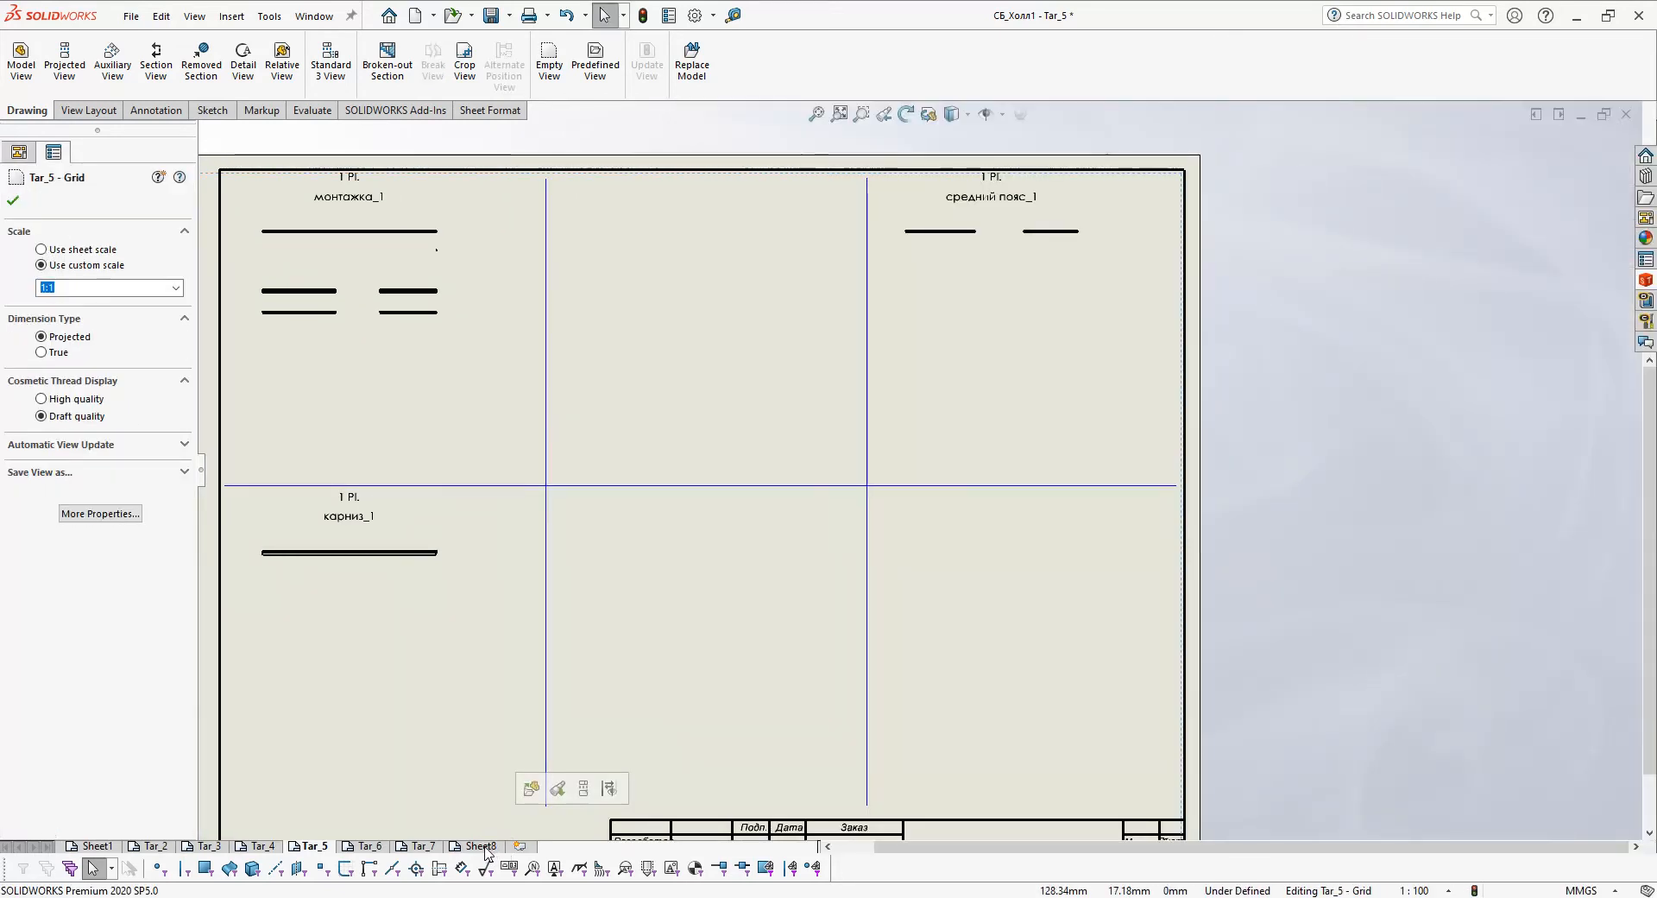
click(482, 846)
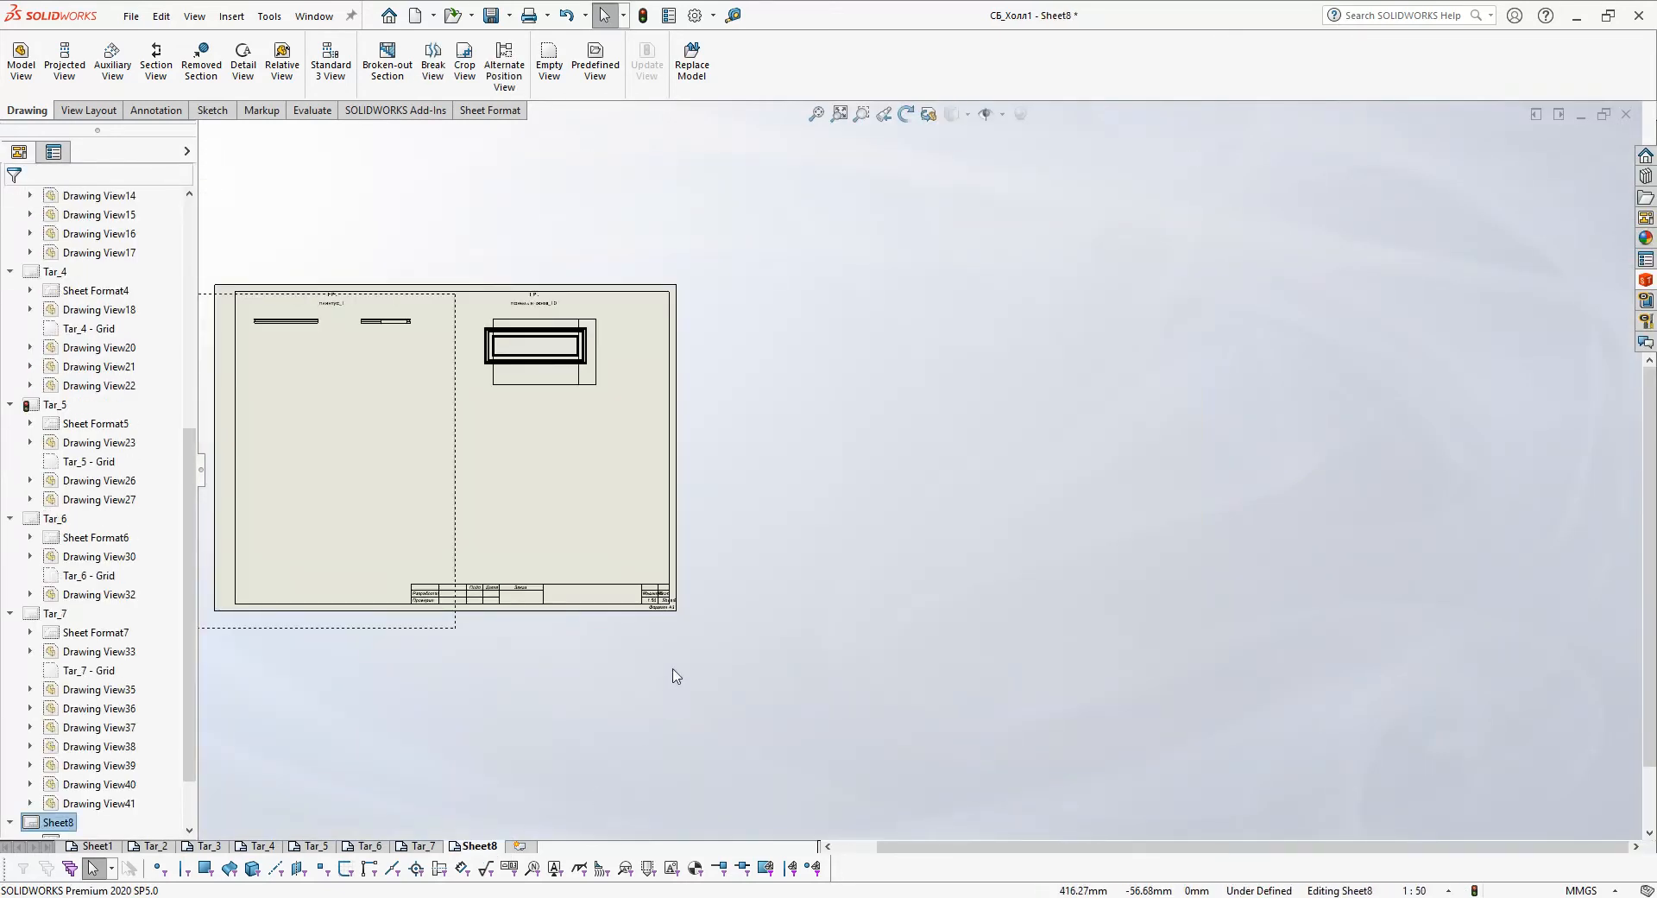
click(519, 843)
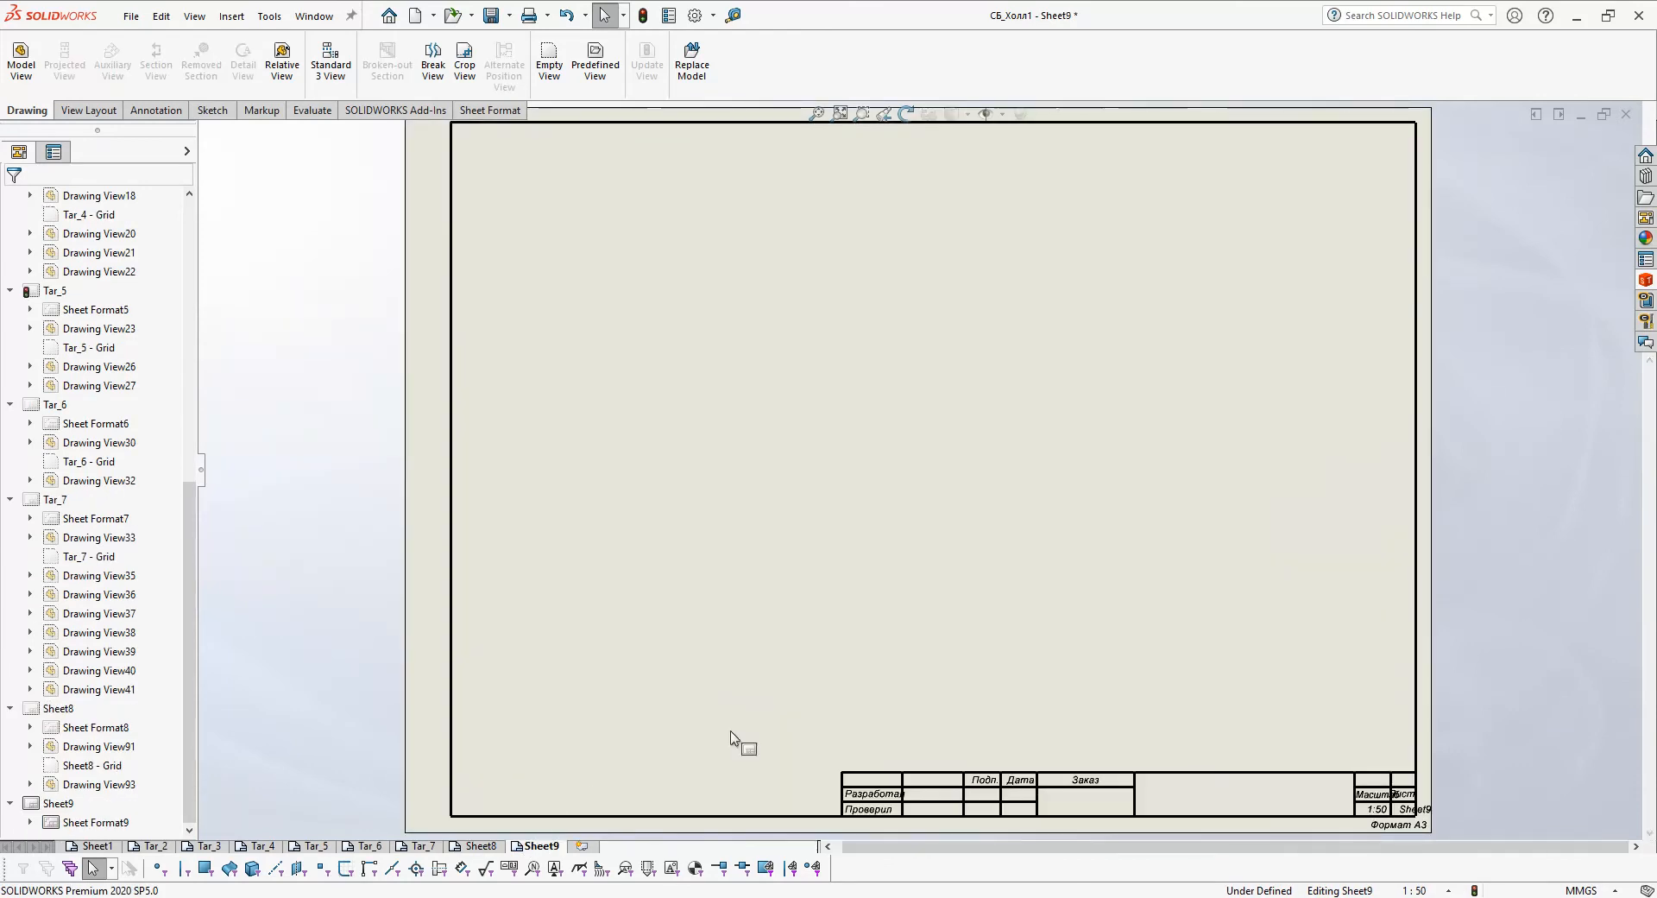
Create the missing drawing view of панель верхняя_10 with the Start option set to From active sheet
click(1646, 282)
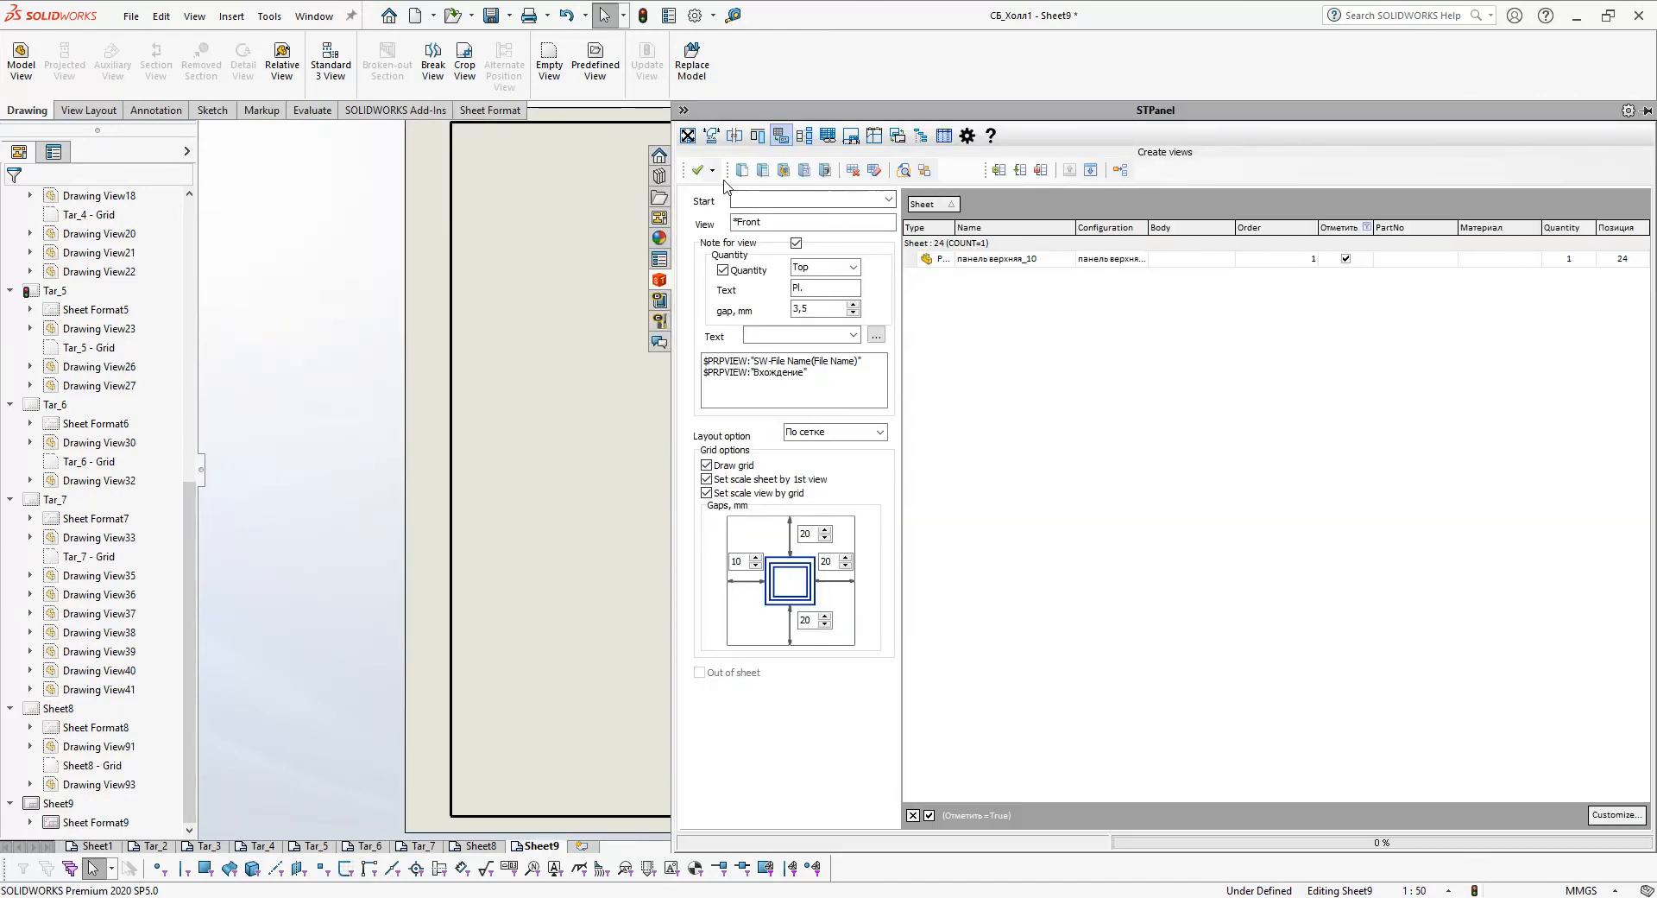
click(812, 197)
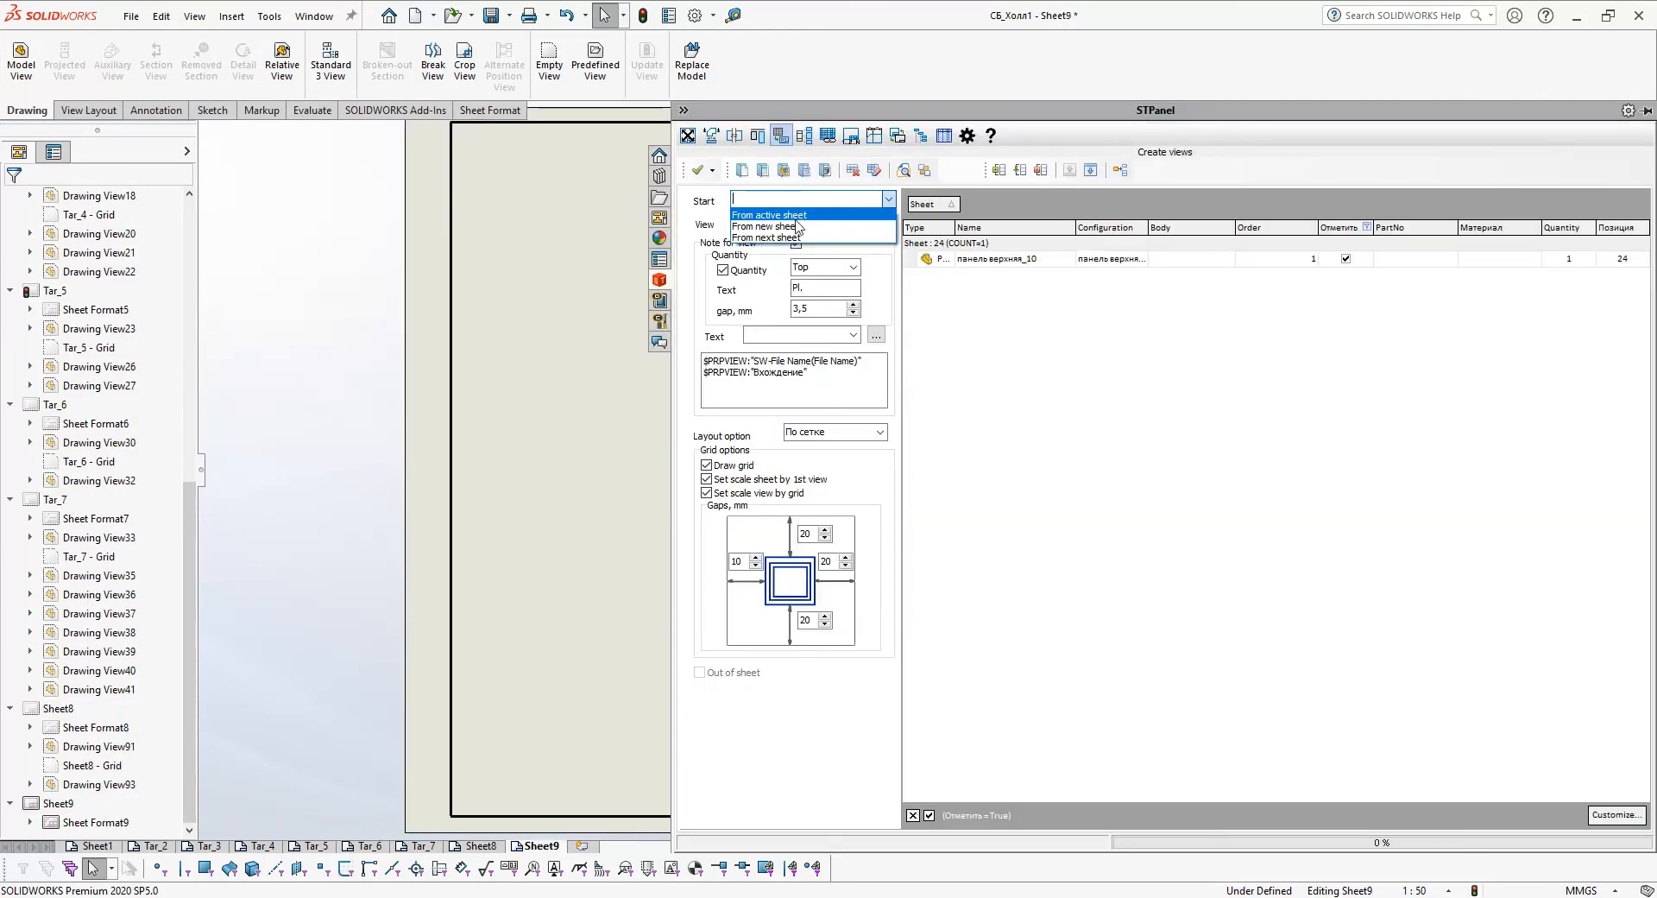
click(777, 210)
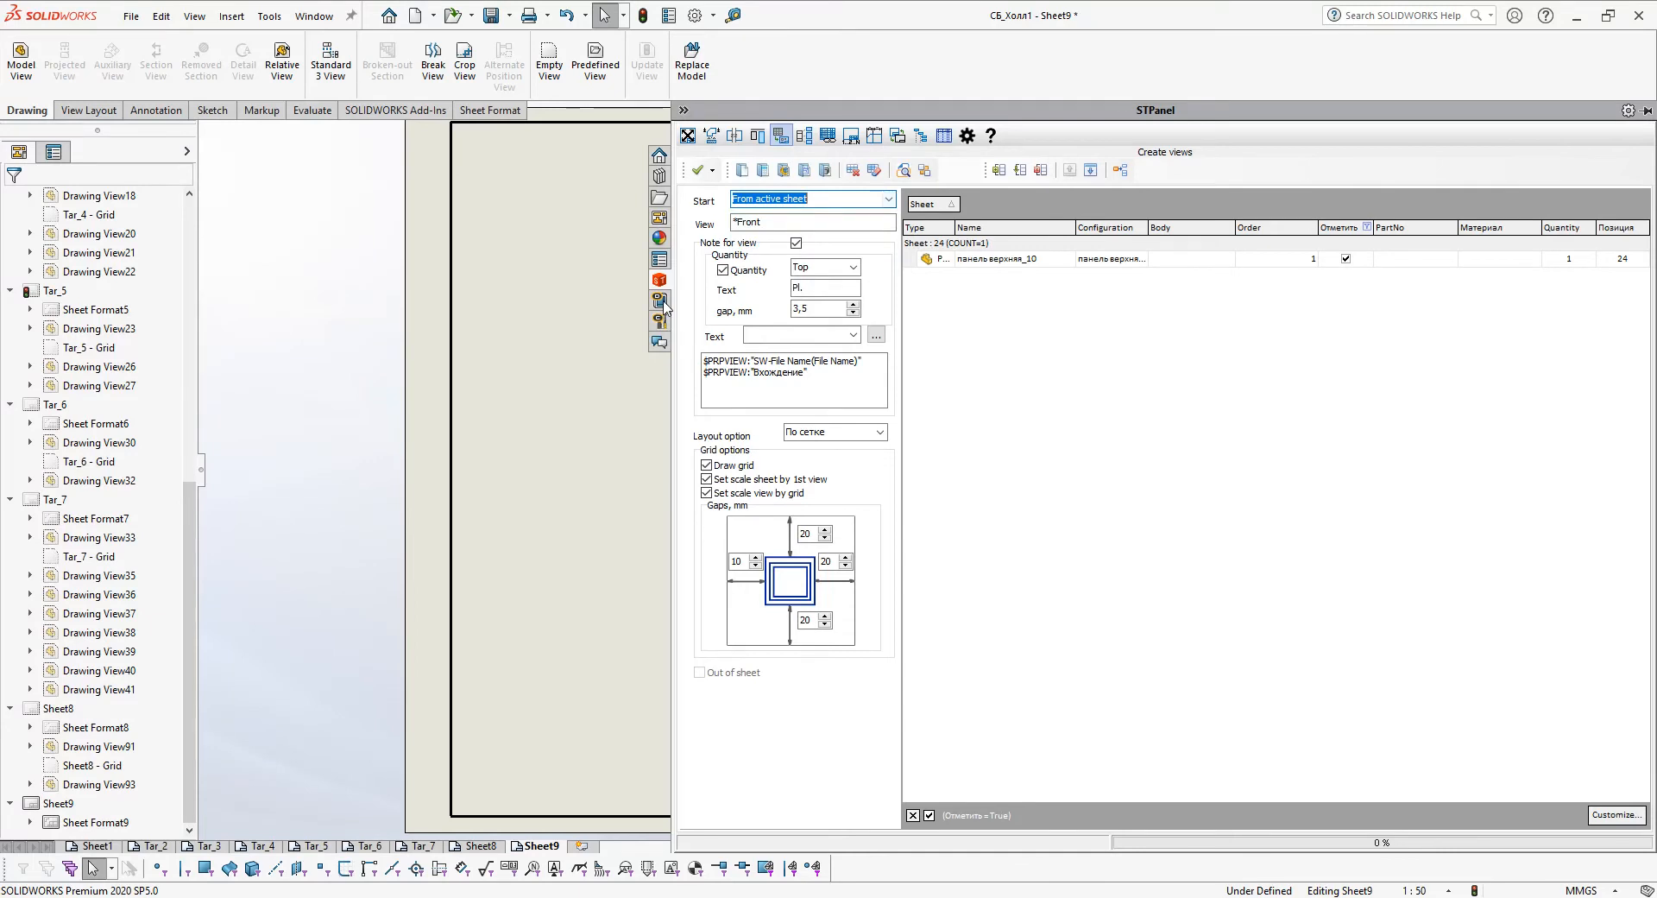
click(693, 171)
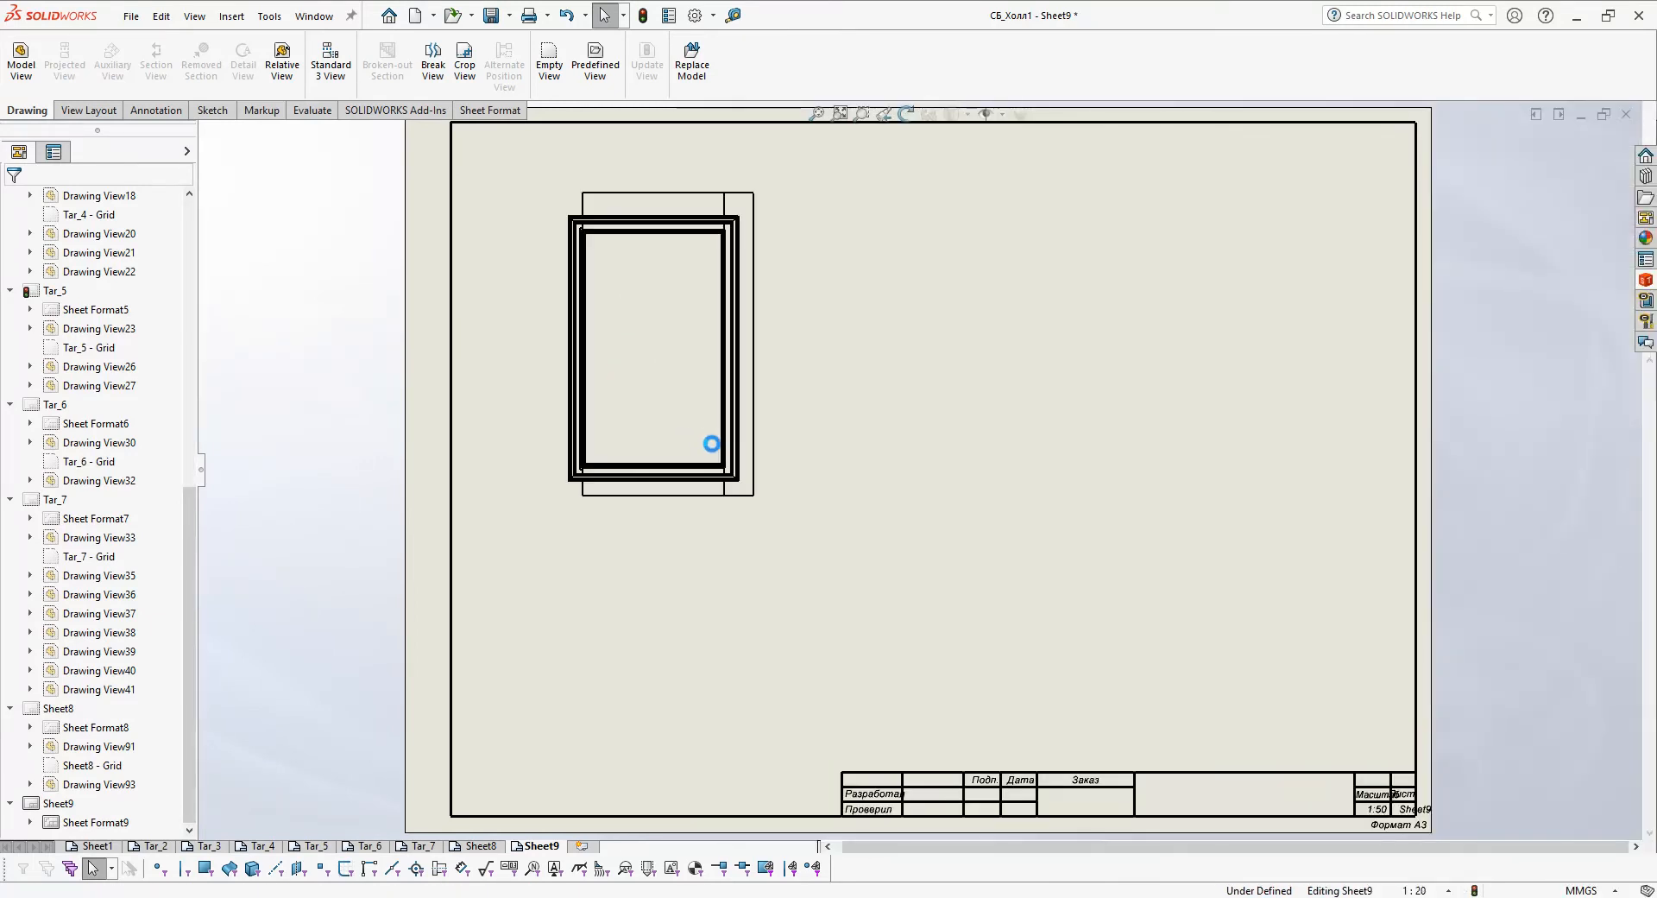
click(714, 543)
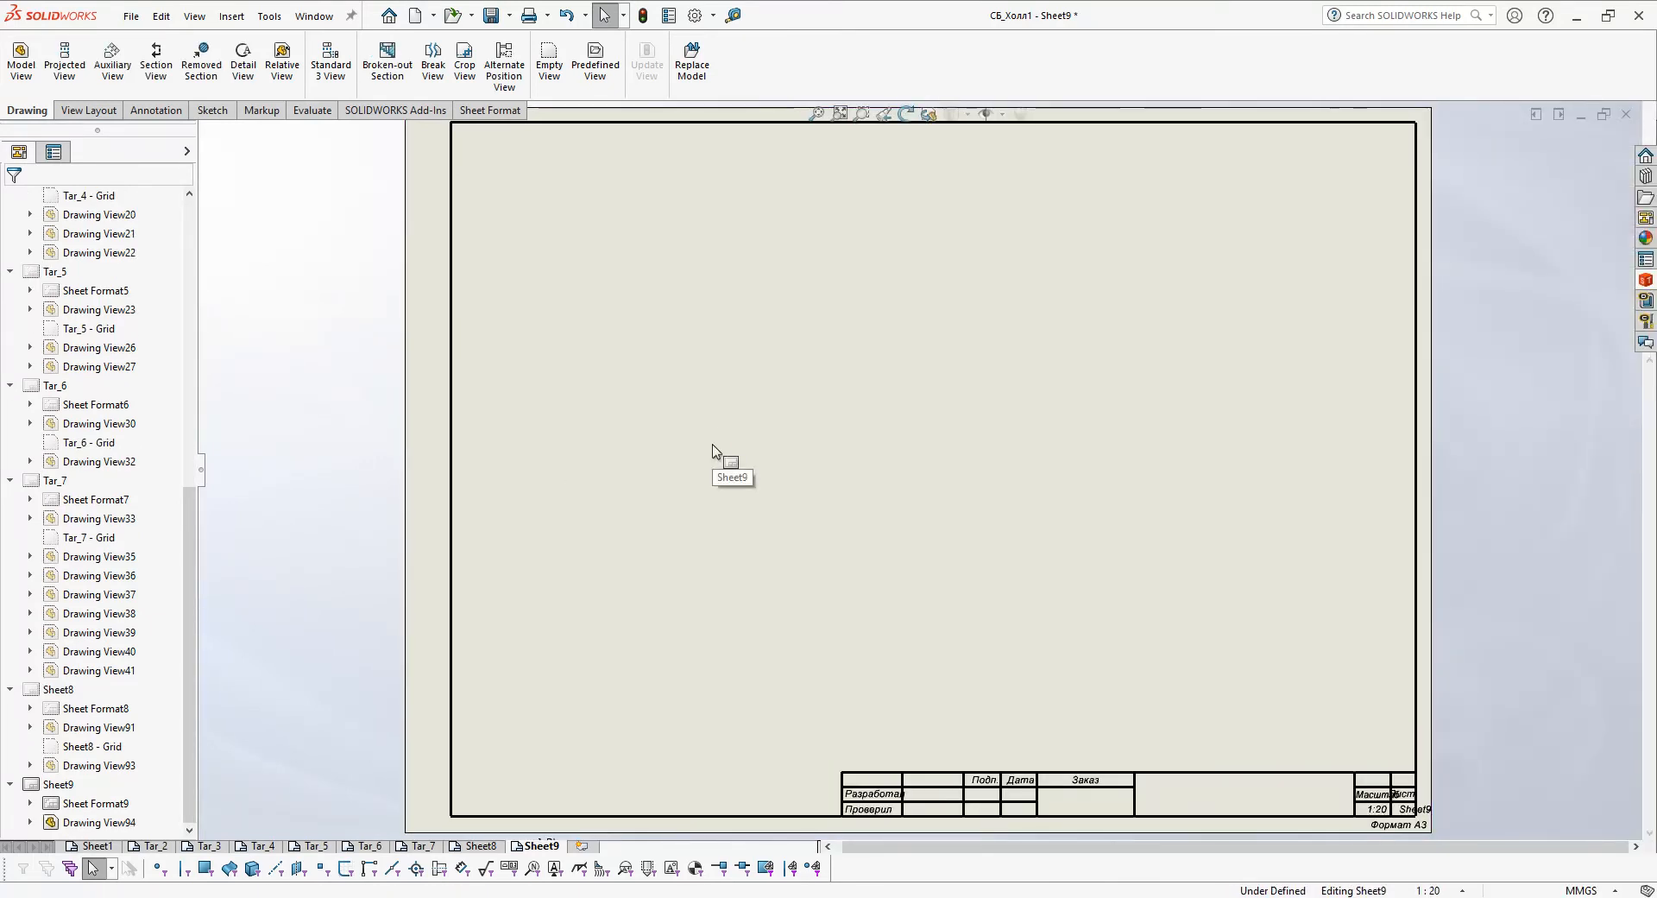
Return to Sheet8 and clear the Отметить = True filter from the Create views table
click(481, 845)
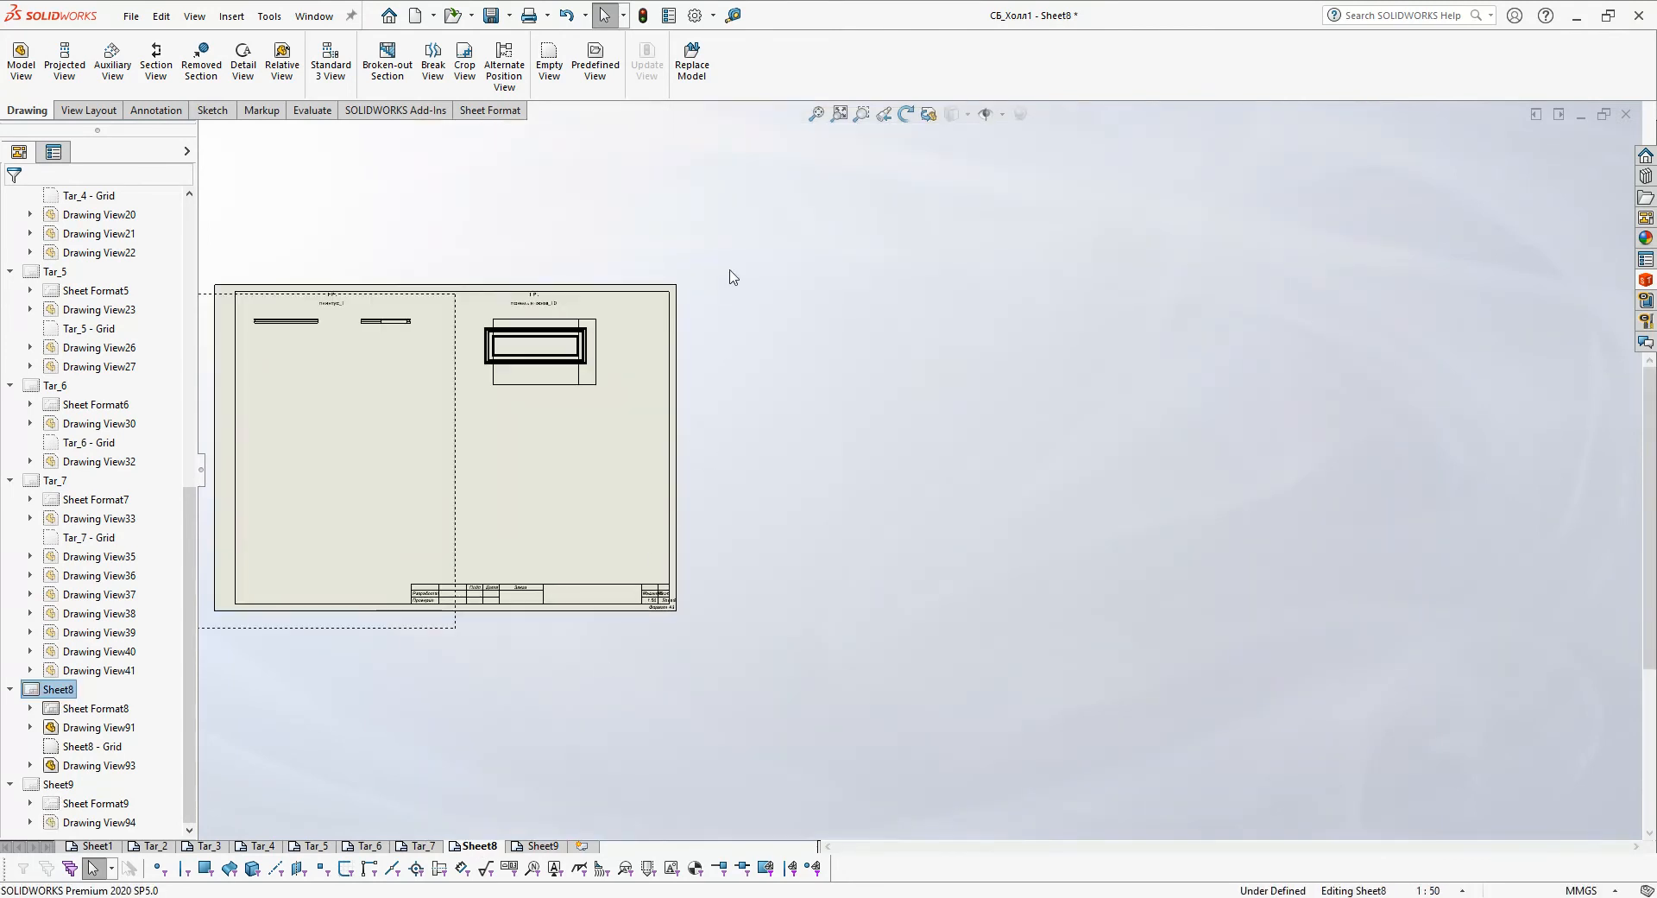
mouse_move(596, 618)
middle_down()
mouse_move(854, 555)
mouse_move(700, 618)
middle_up()
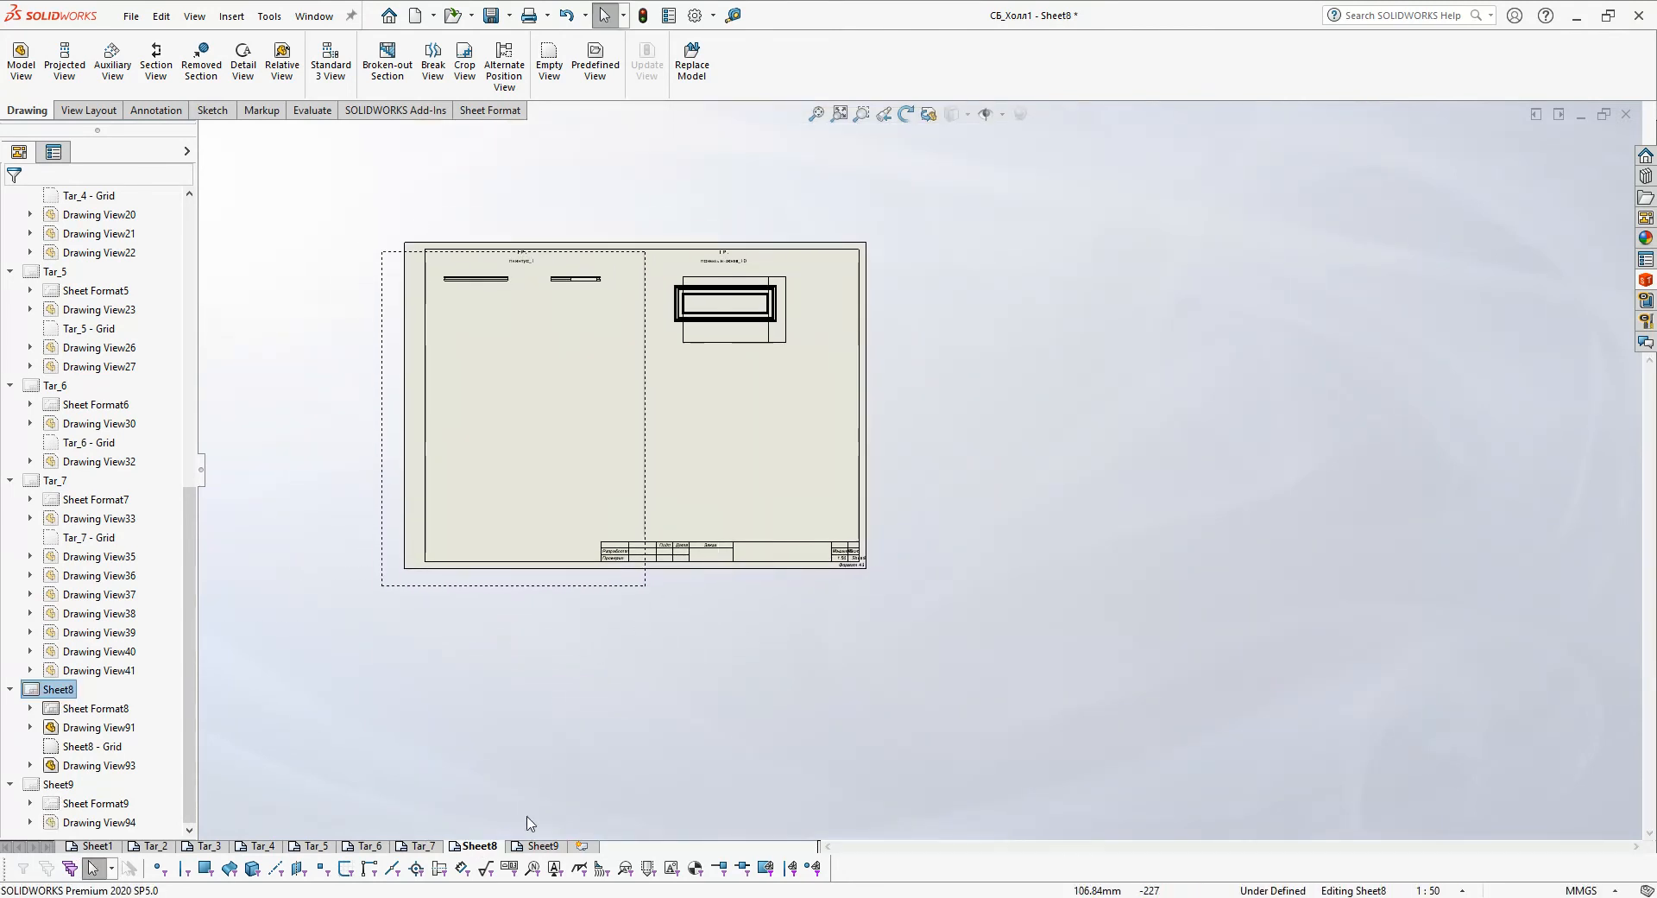
click(1646, 280)
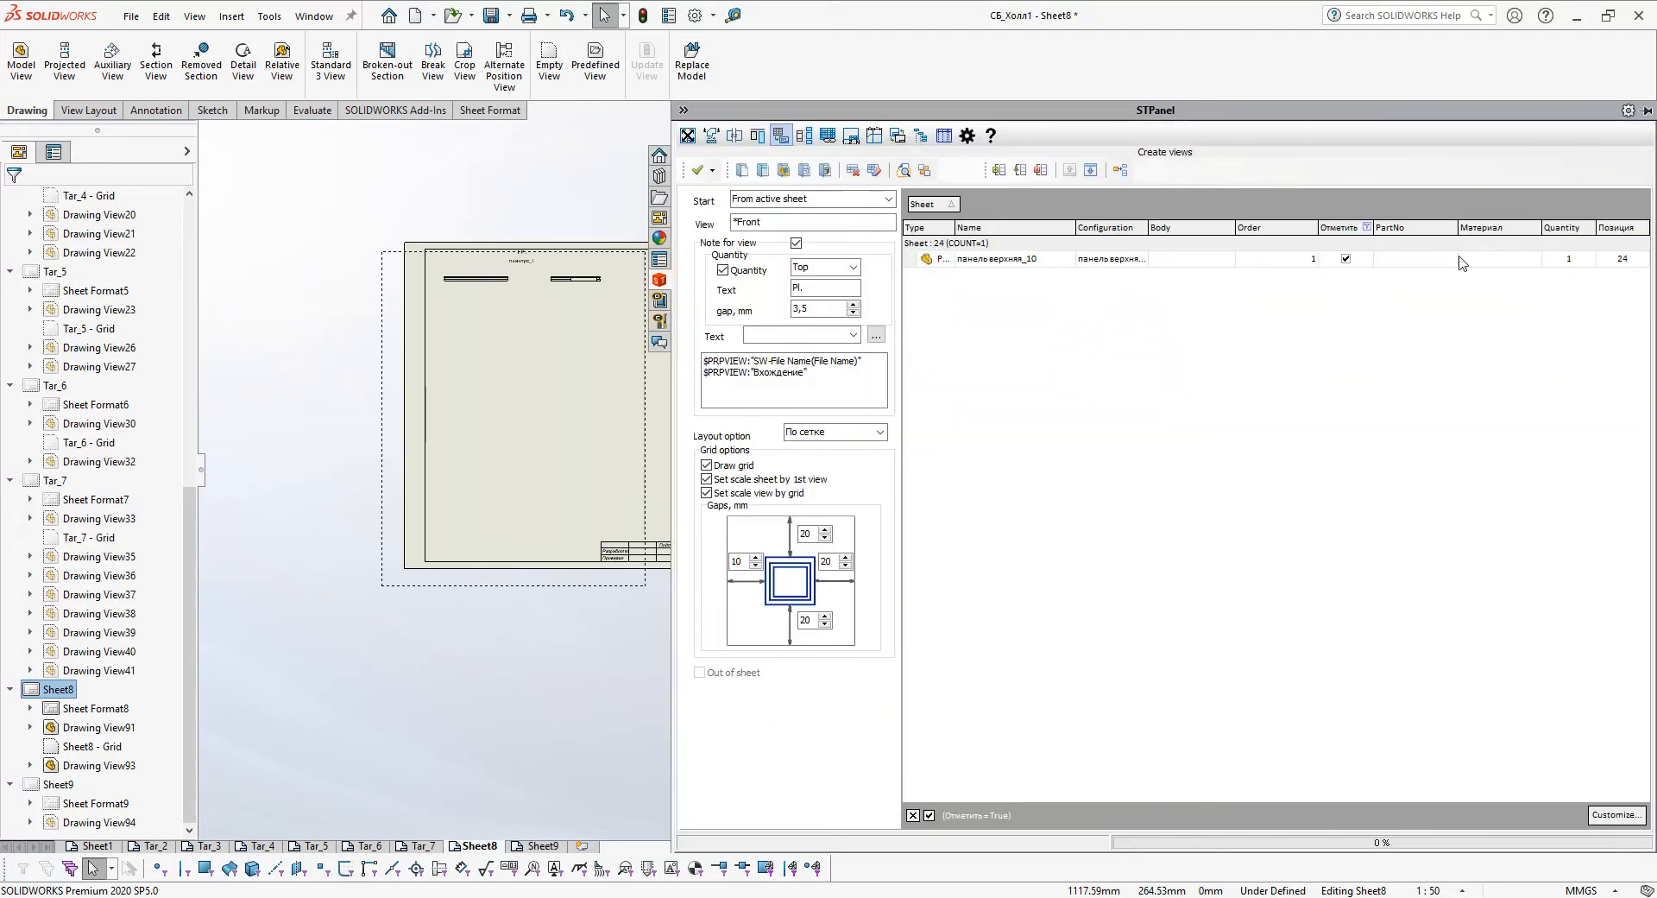
click(913, 816)
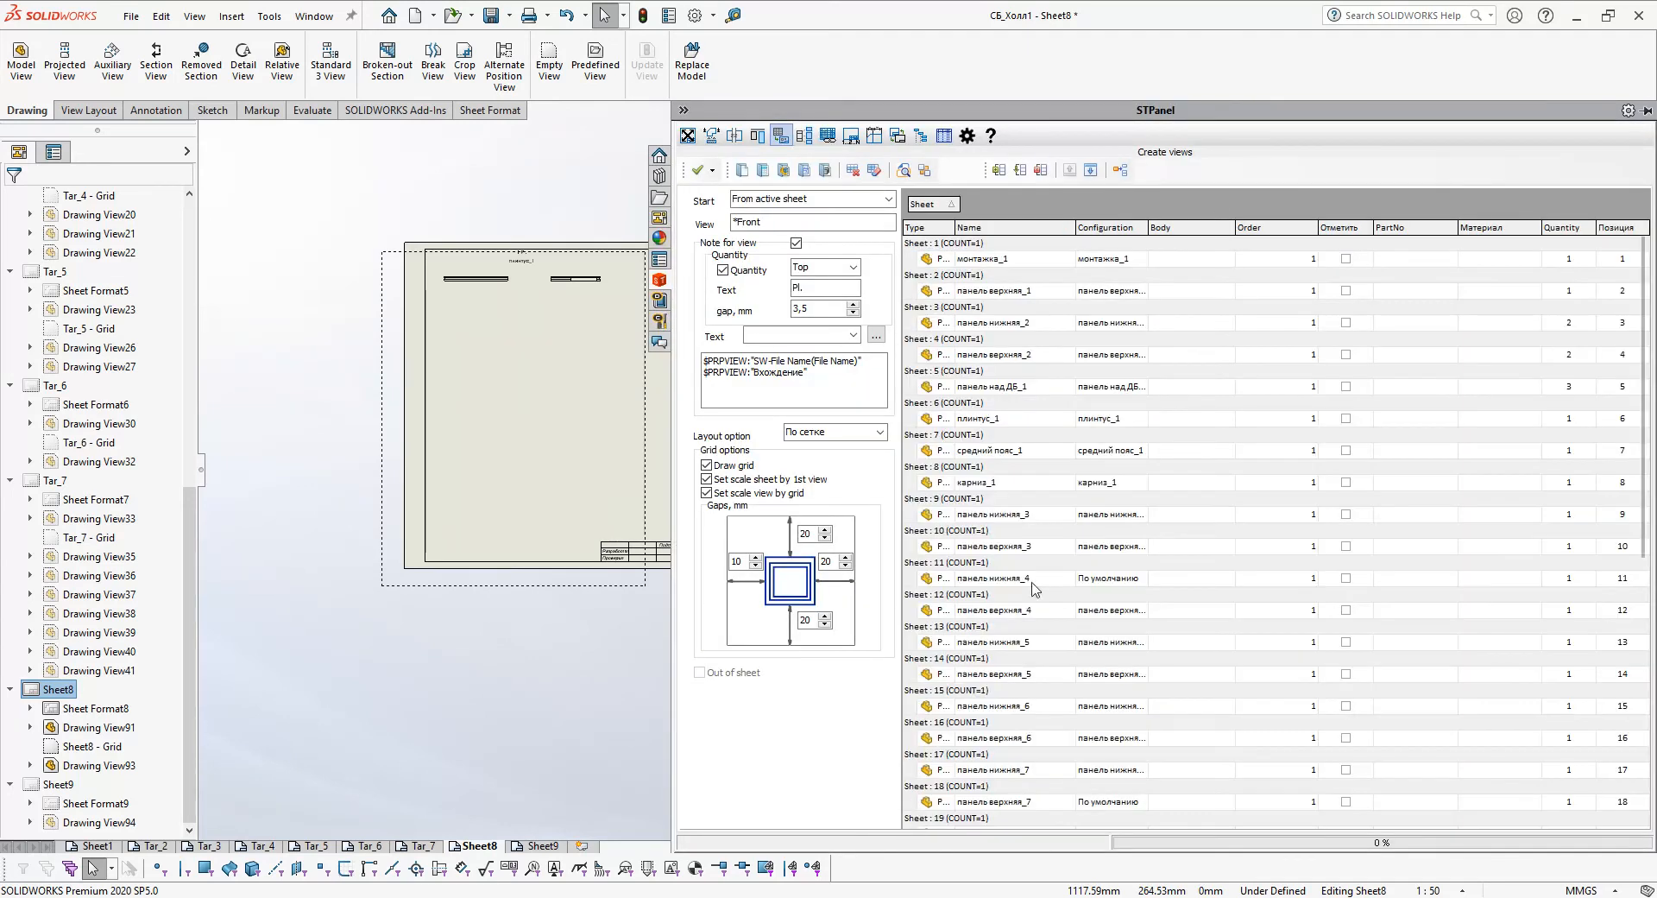
Recheck the full parts list for existing views in all opened drawings, without a body-based check
click(903, 170)
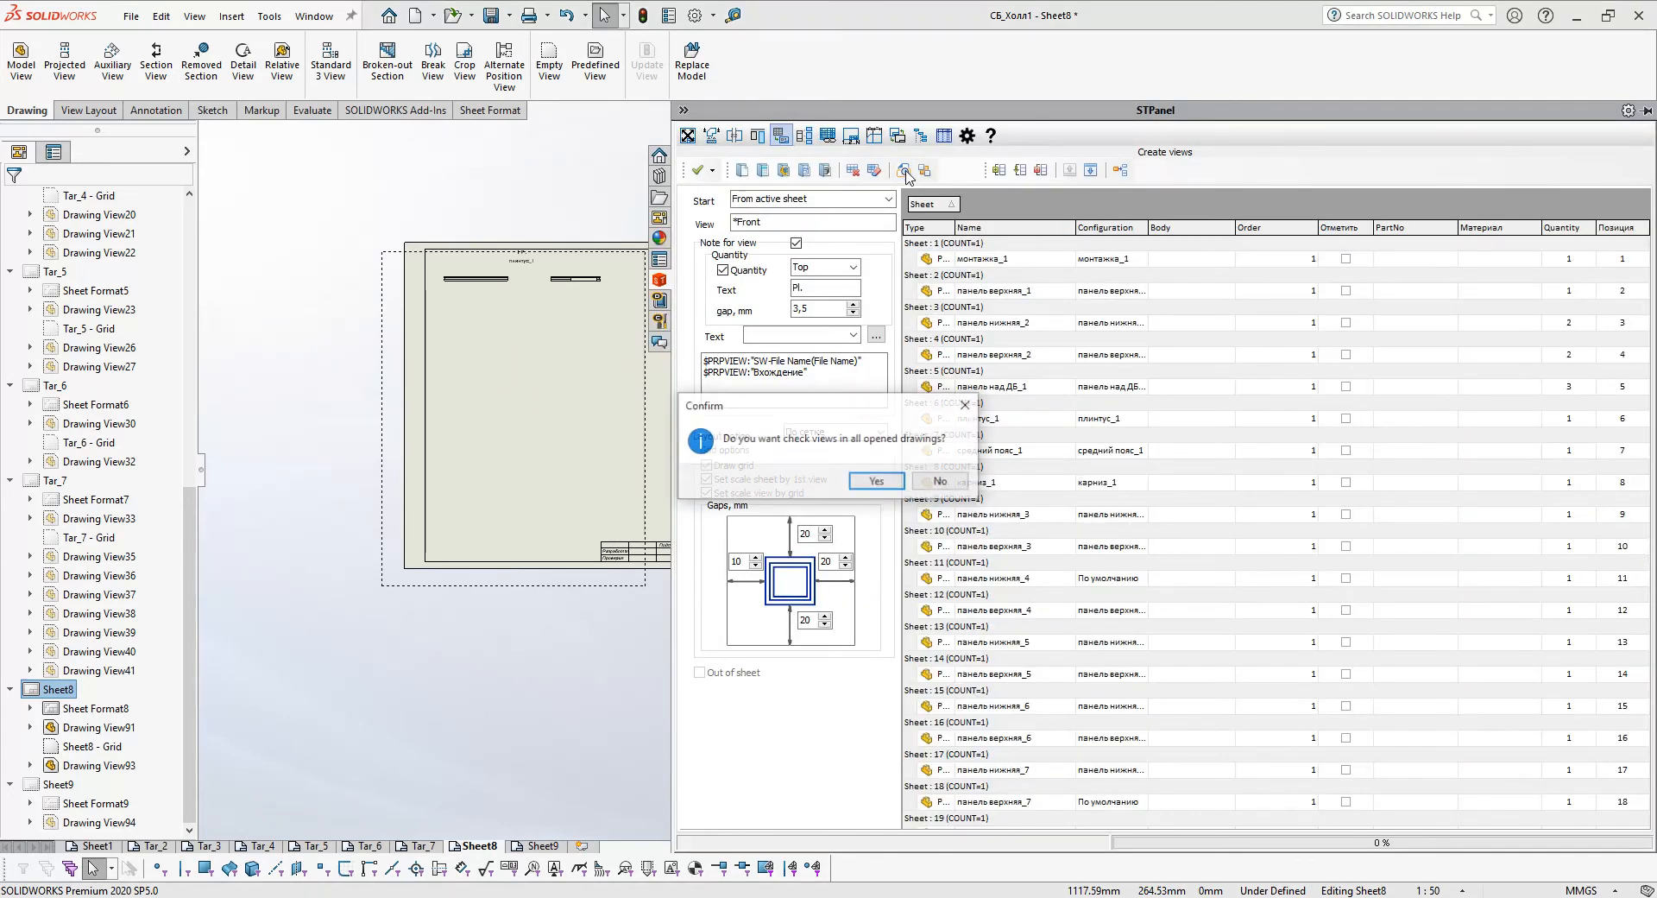
click(875, 485)
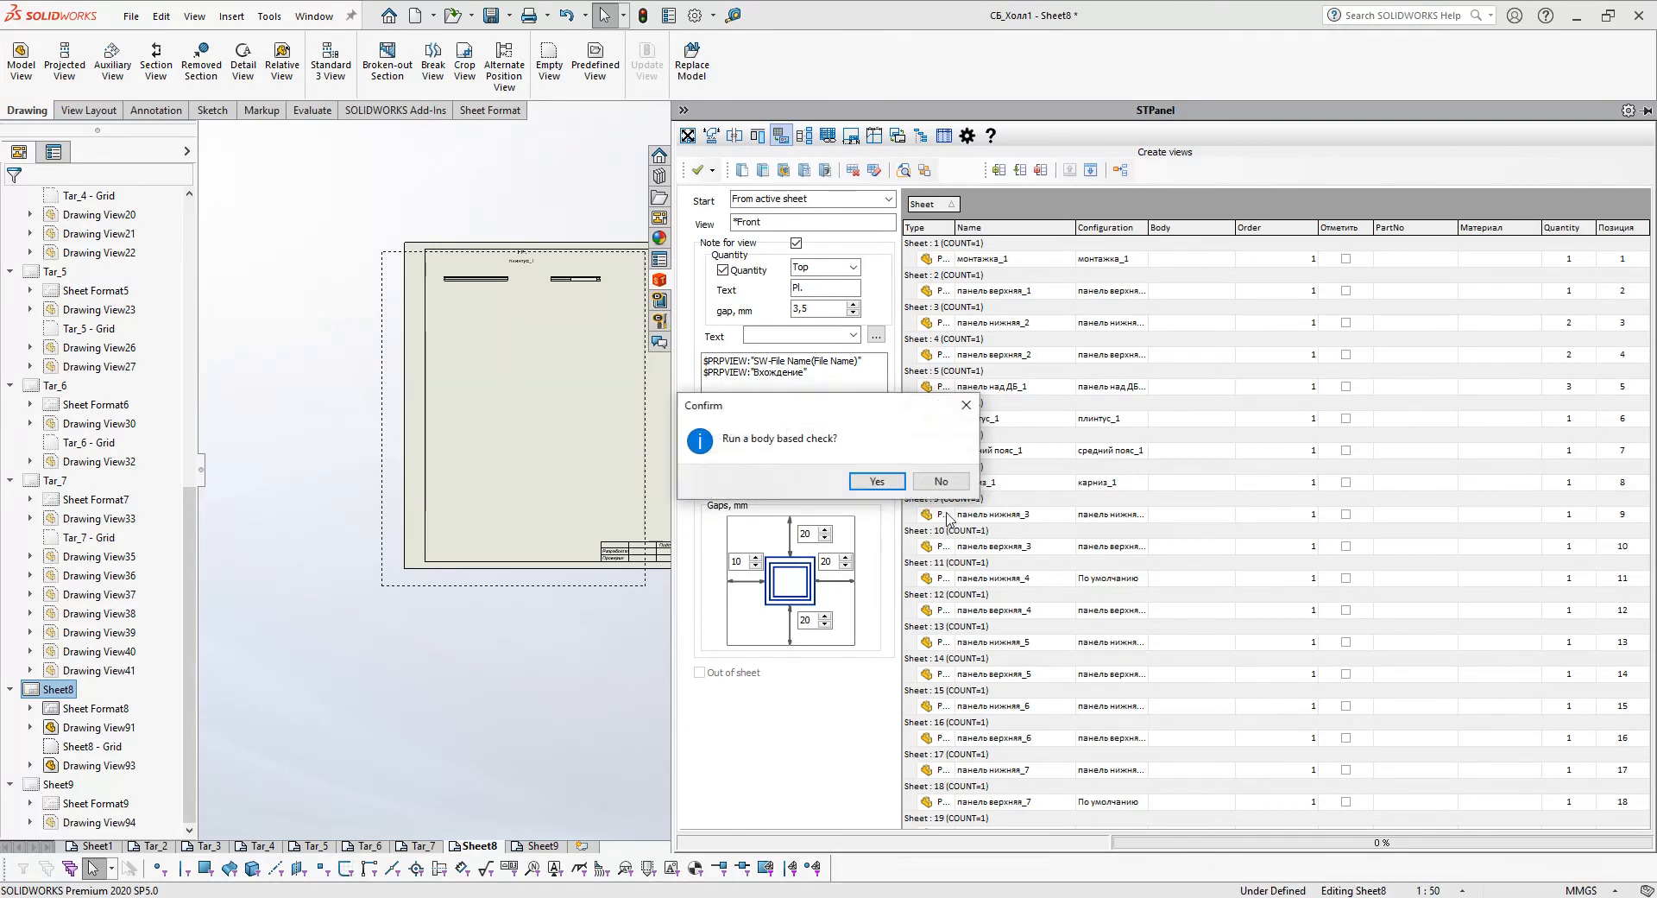
click(950, 486)
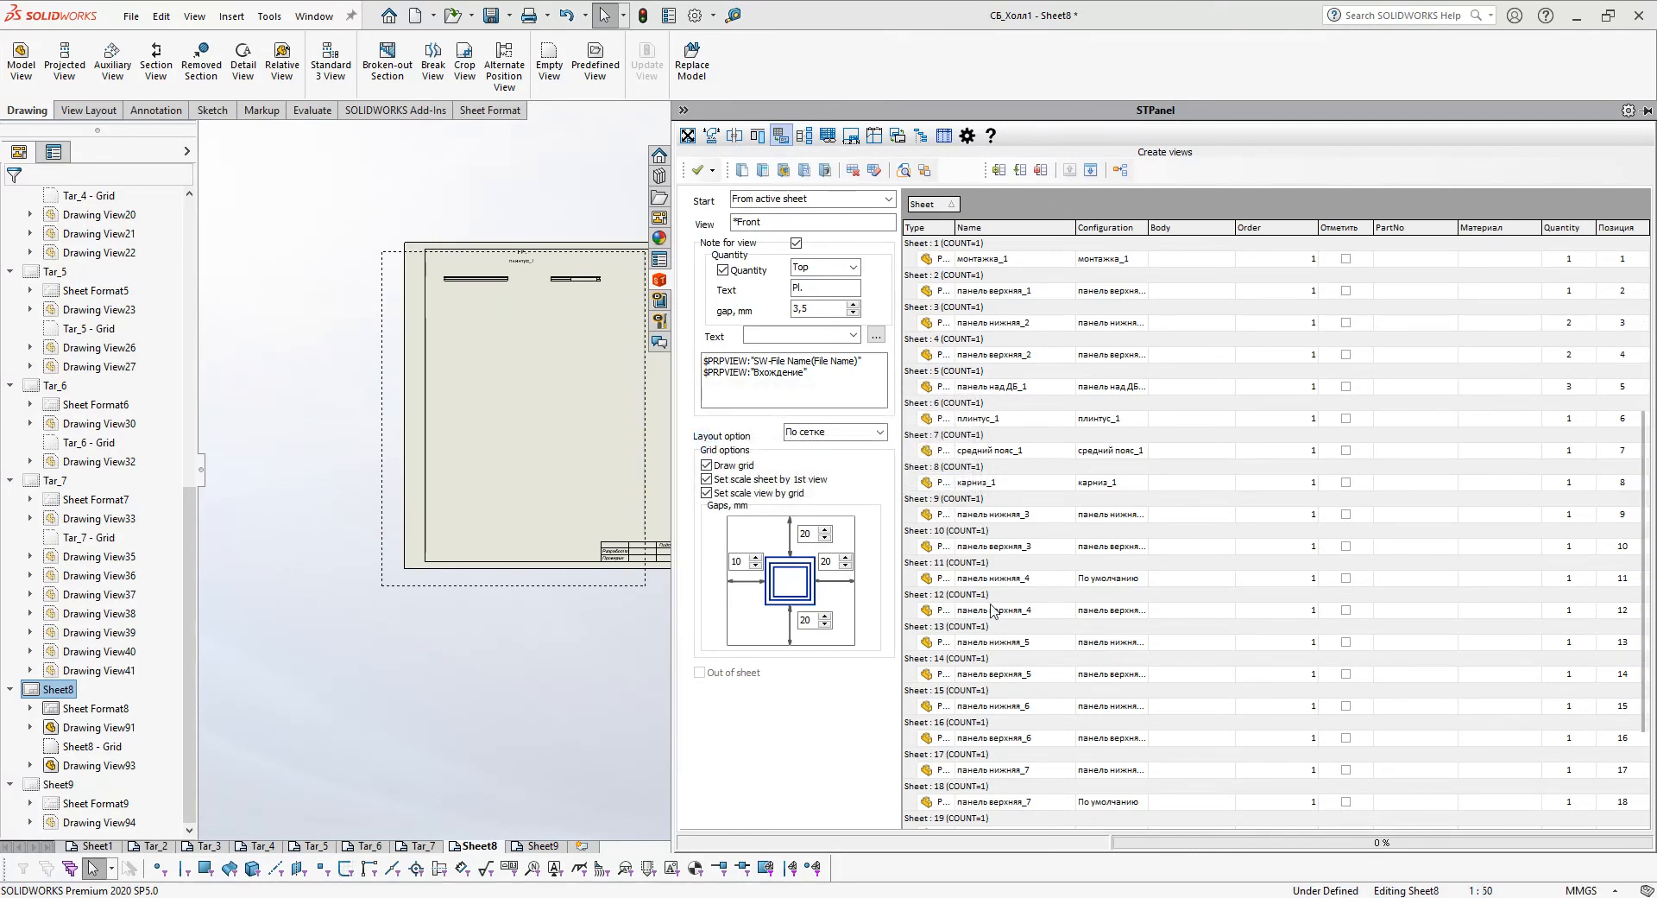
click(789, 486)
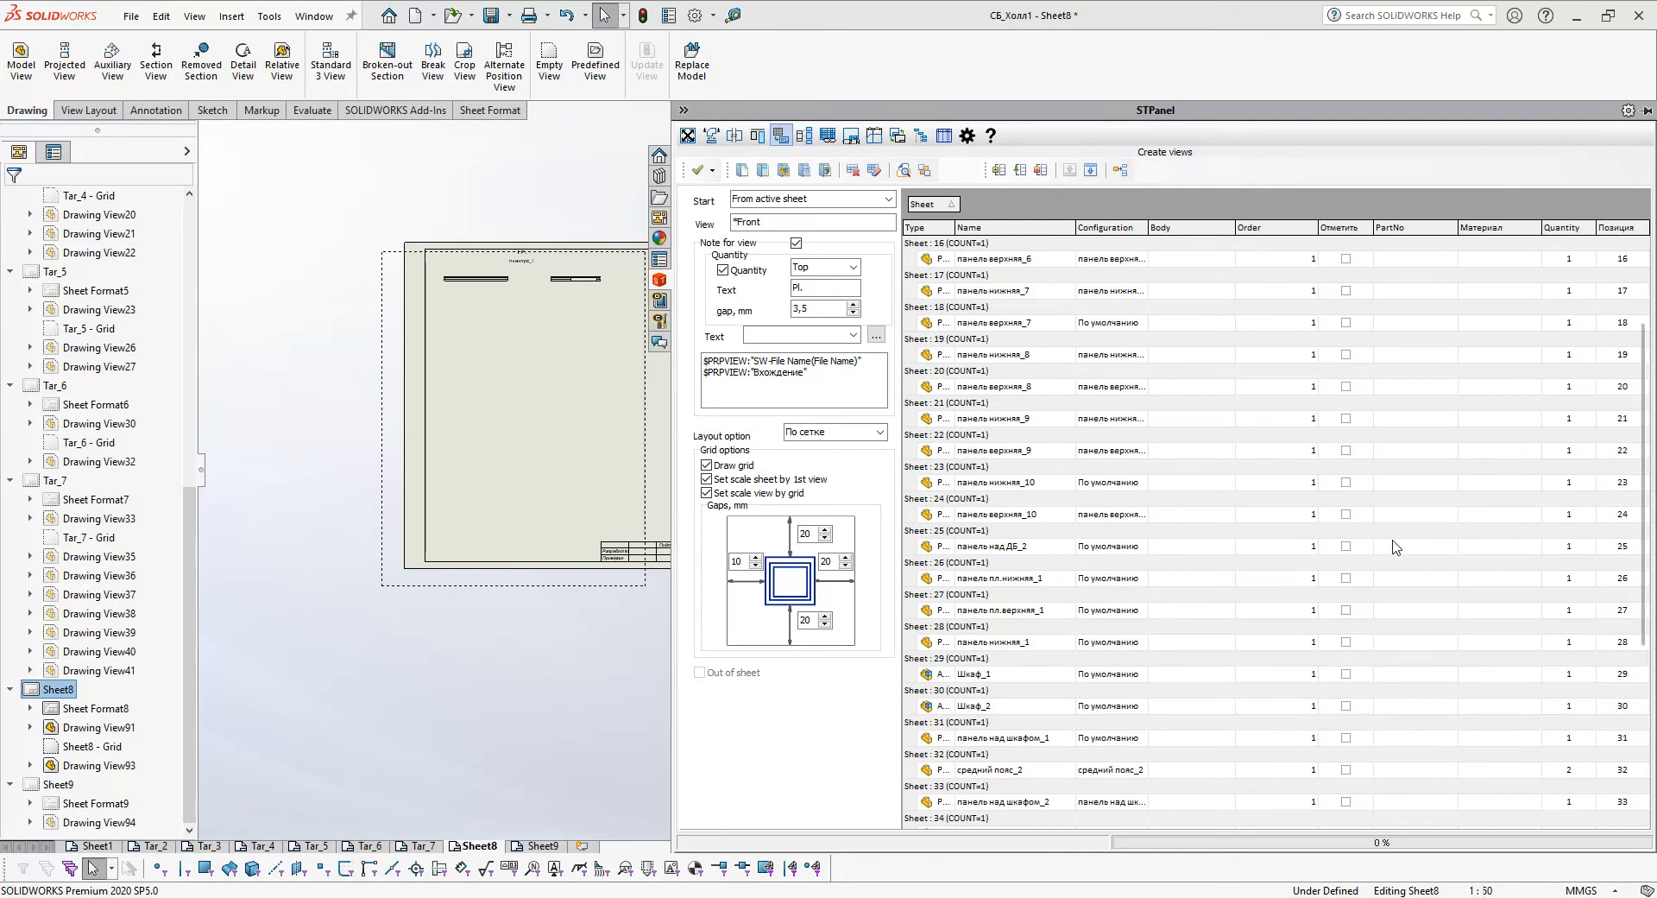
Examine the check marks in the Create views table and the filter values available for the Отметить column
scroll(1392, 544, up, 2)
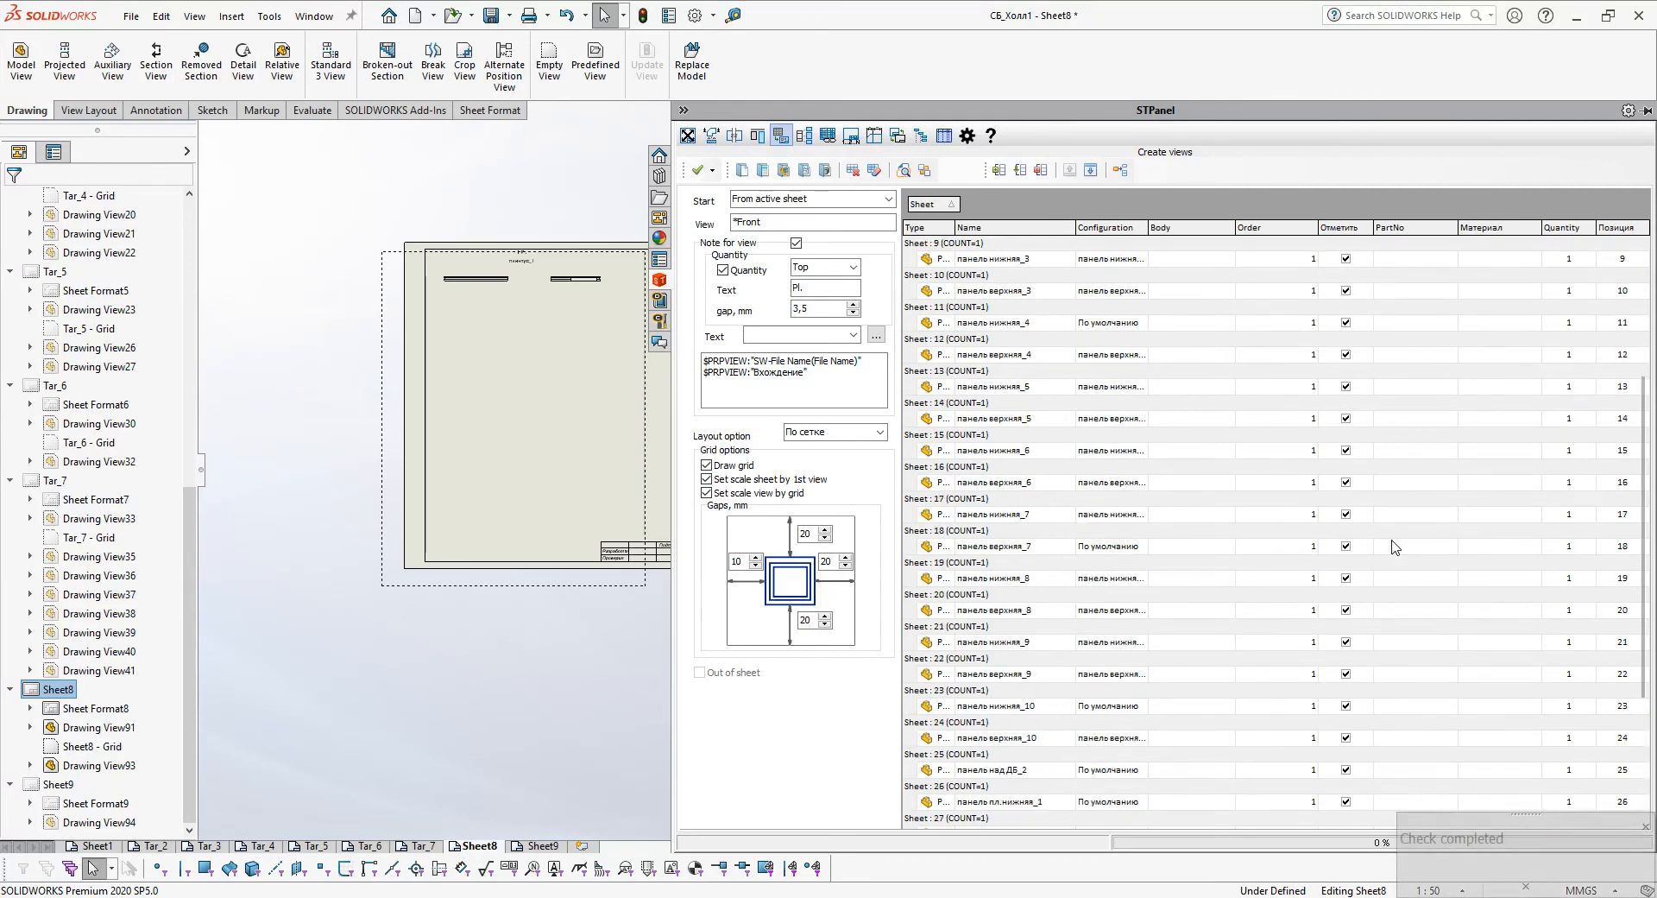
scroll(1347, 361, down, 1)
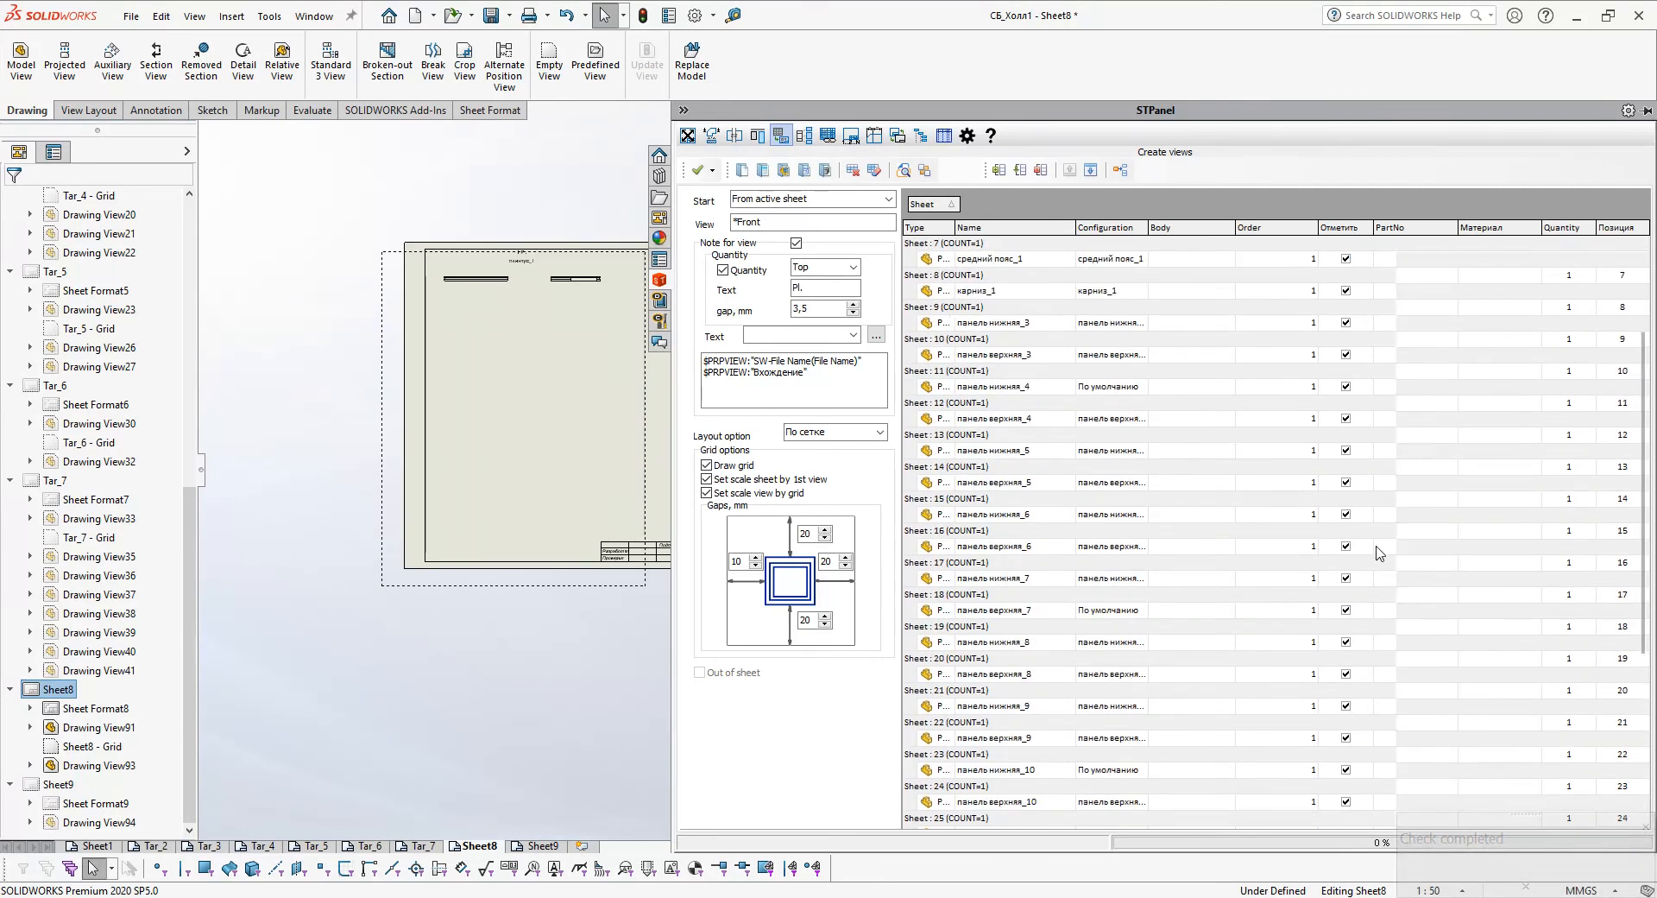
scroll(1361, 484, up, 3)
click(1366, 227)
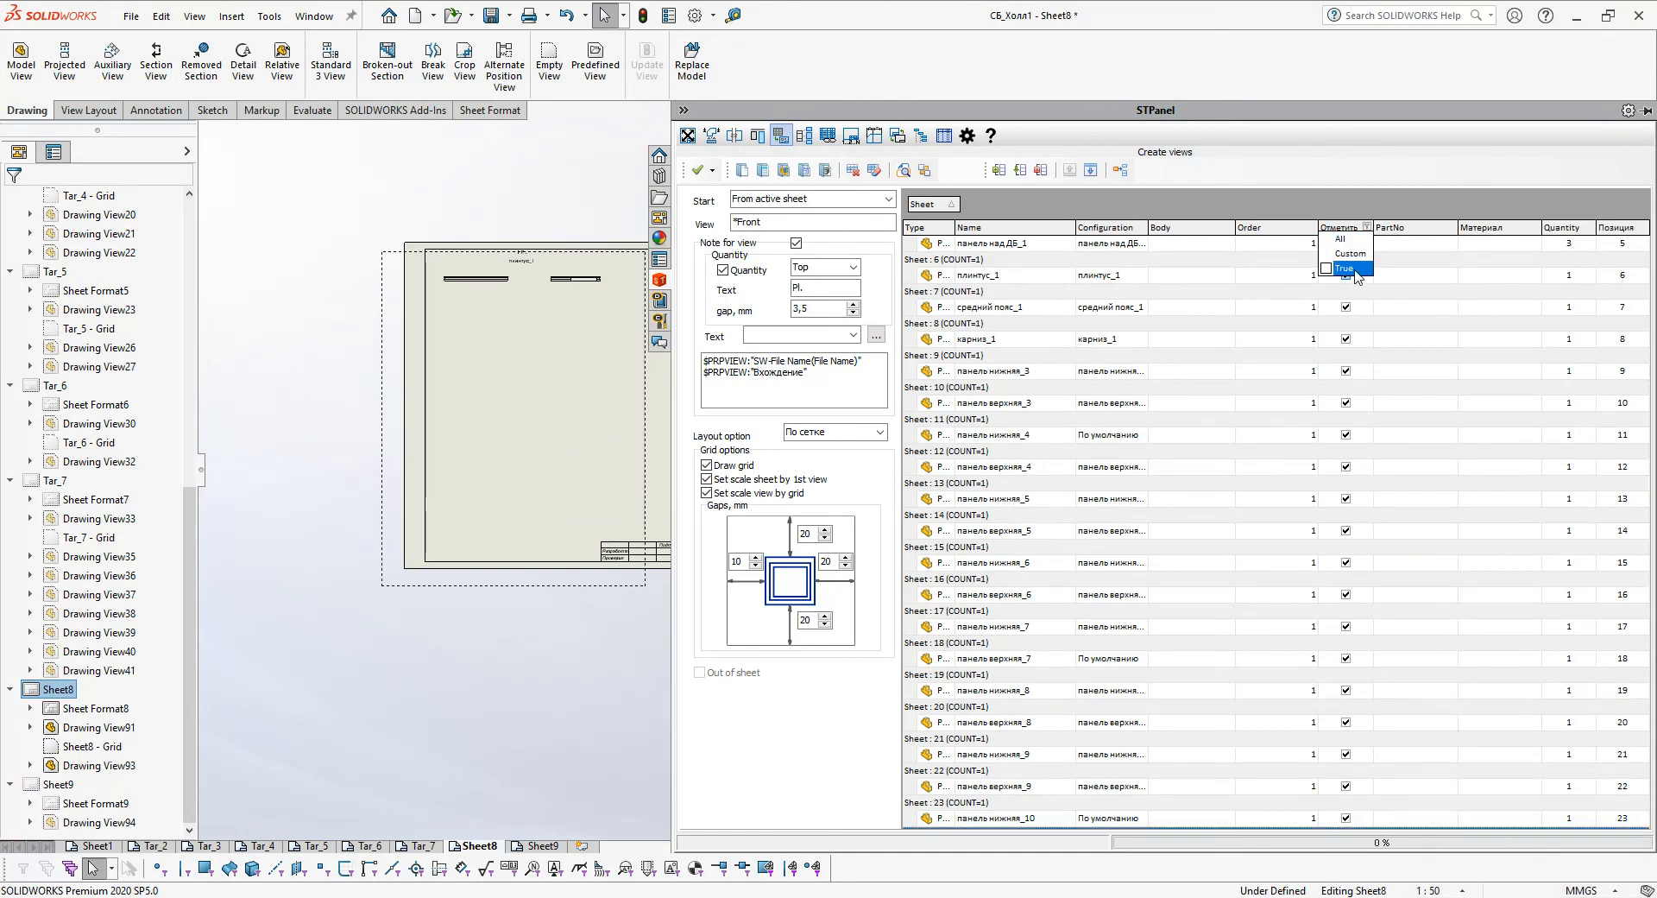
click(1399, 179)
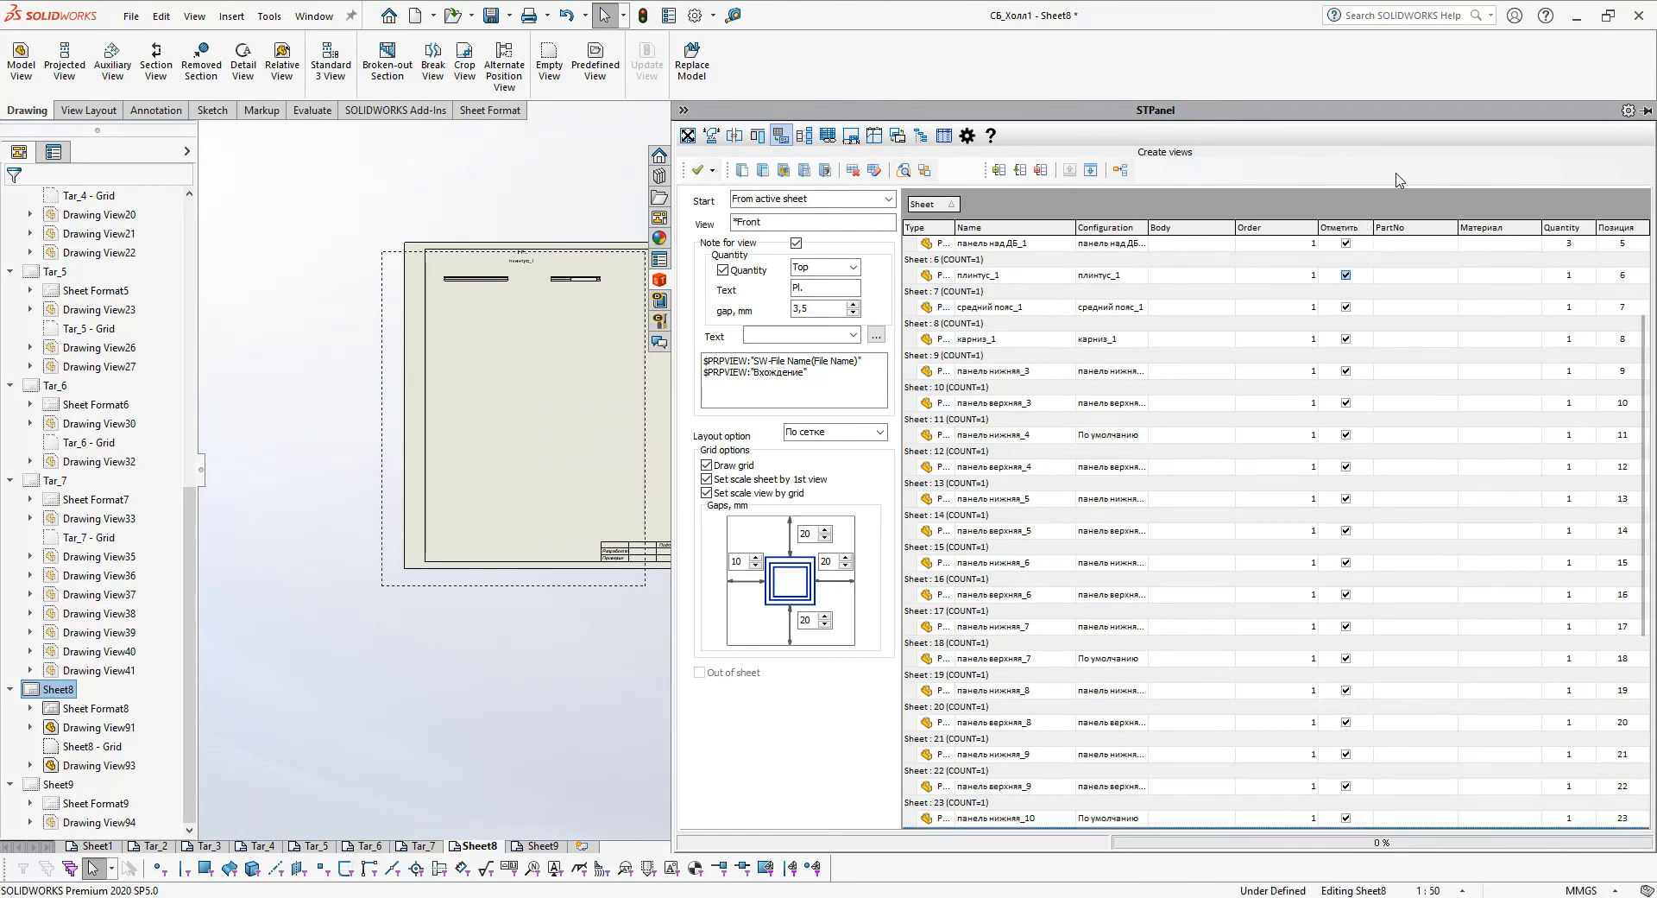